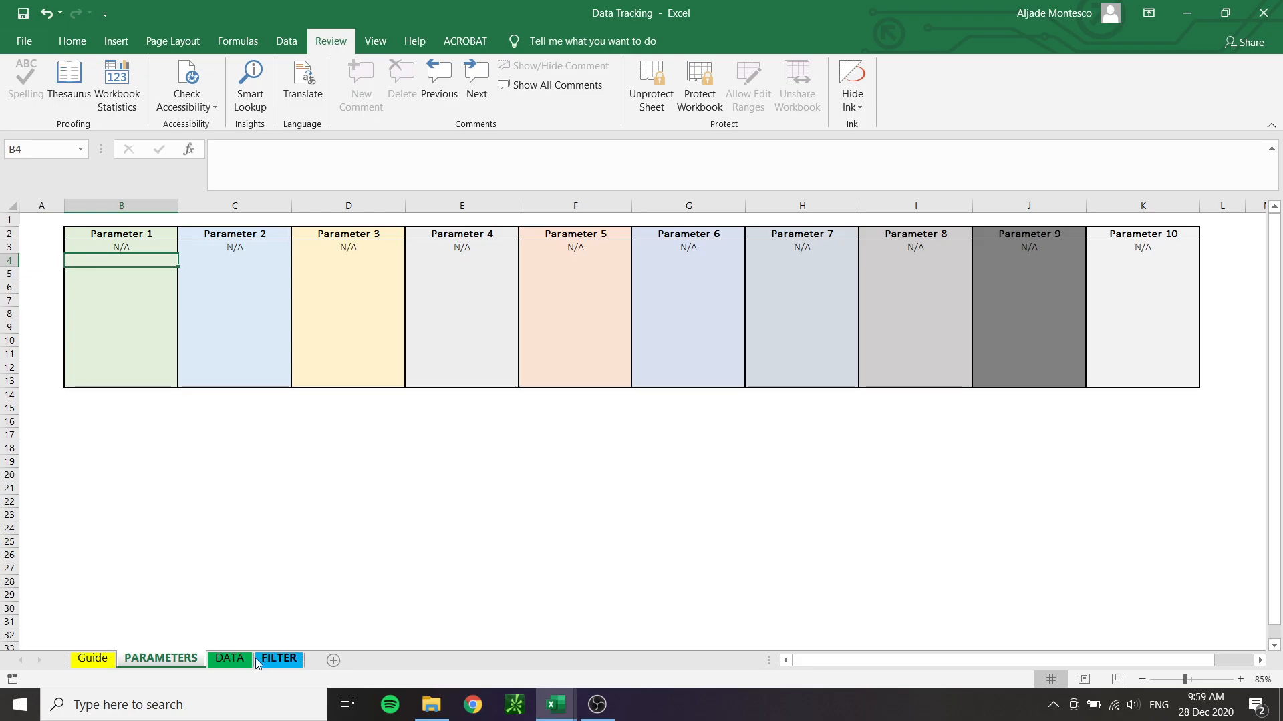
Consult the guide sheet, and on the PARAMETERS sheet rename Parameters 1 to 4 as Set Up, SPY PM, SYMBOL PM and OPEN PRICE
click(98, 659)
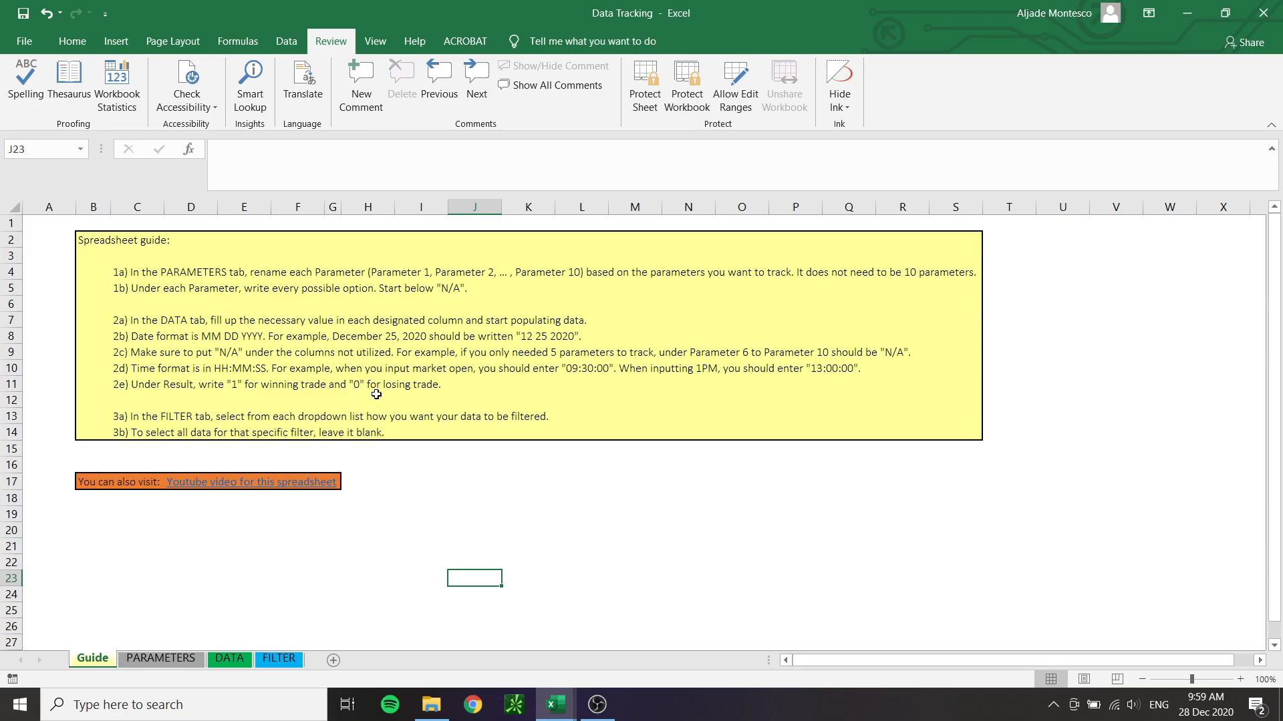
click(151, 662)
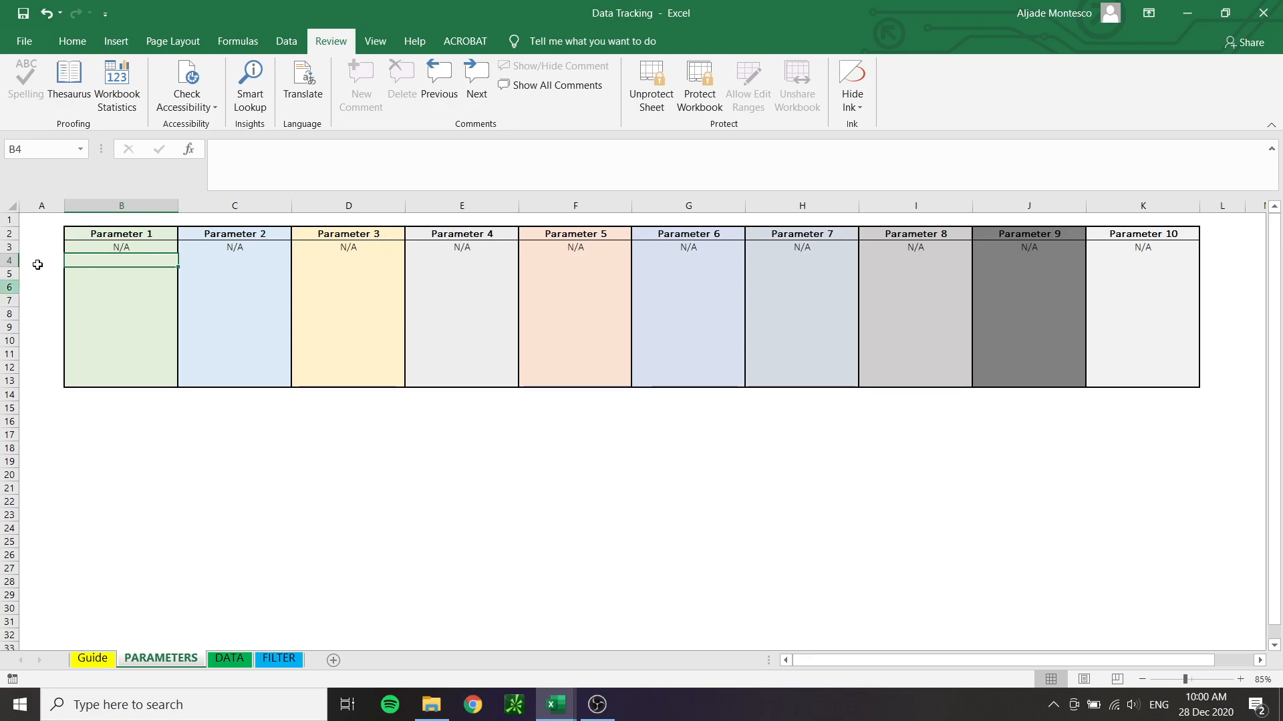
click(134, 233)
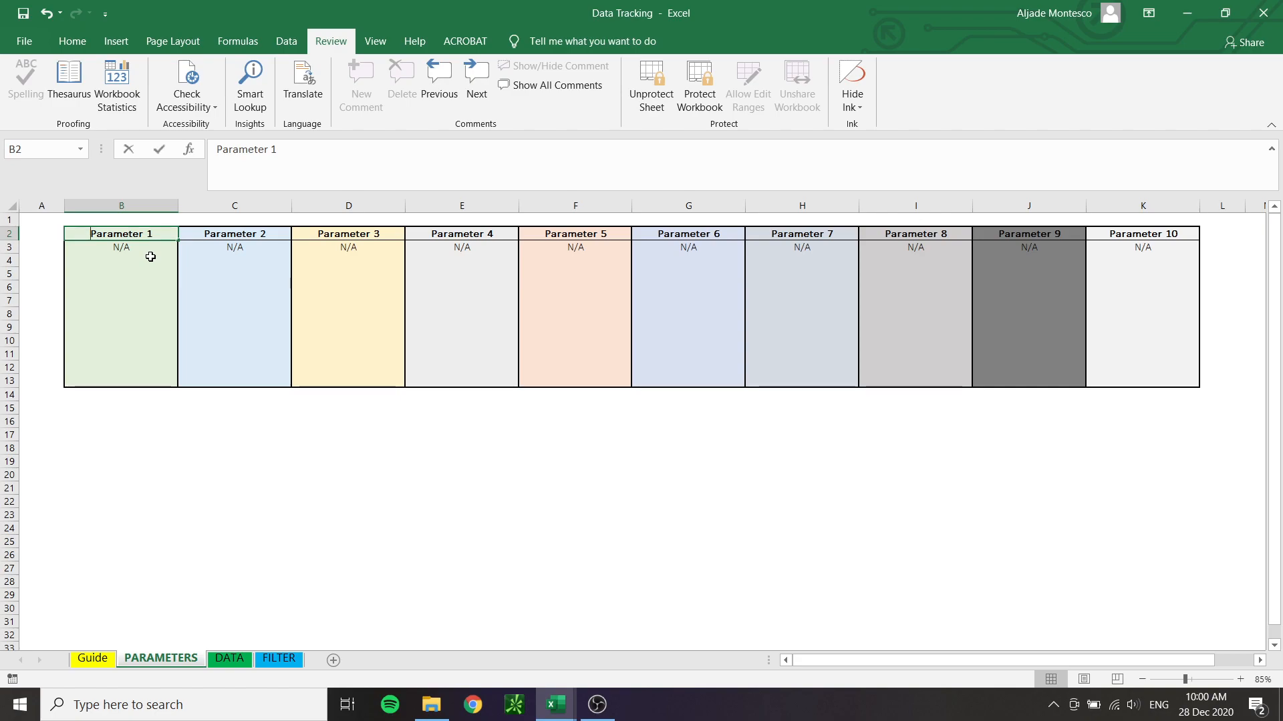
text(Set Up)
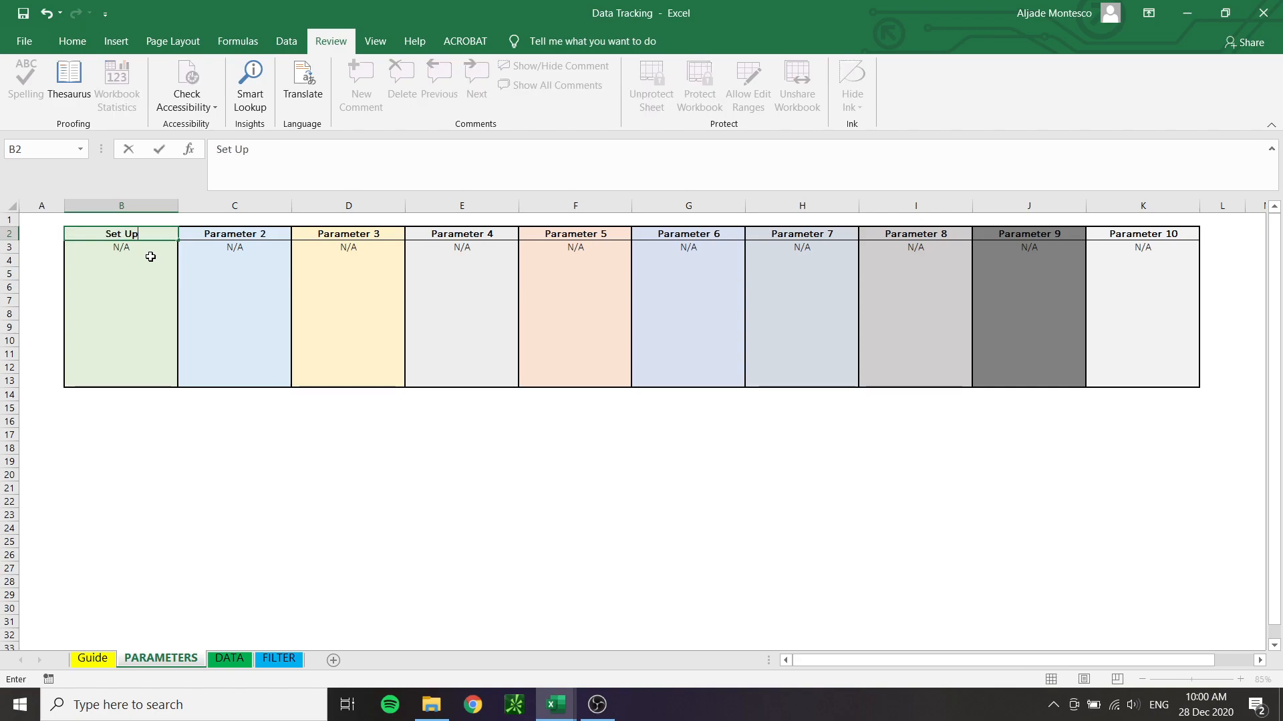
key(Tab)
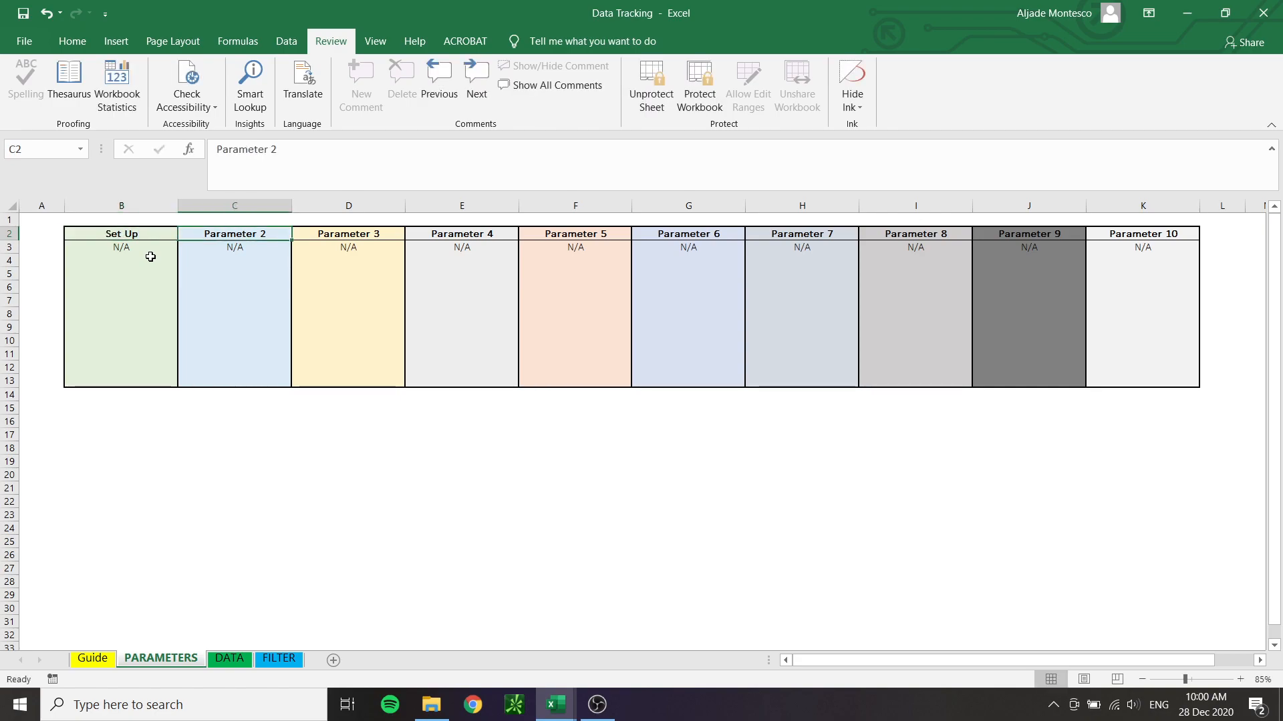
text(SPY PM)
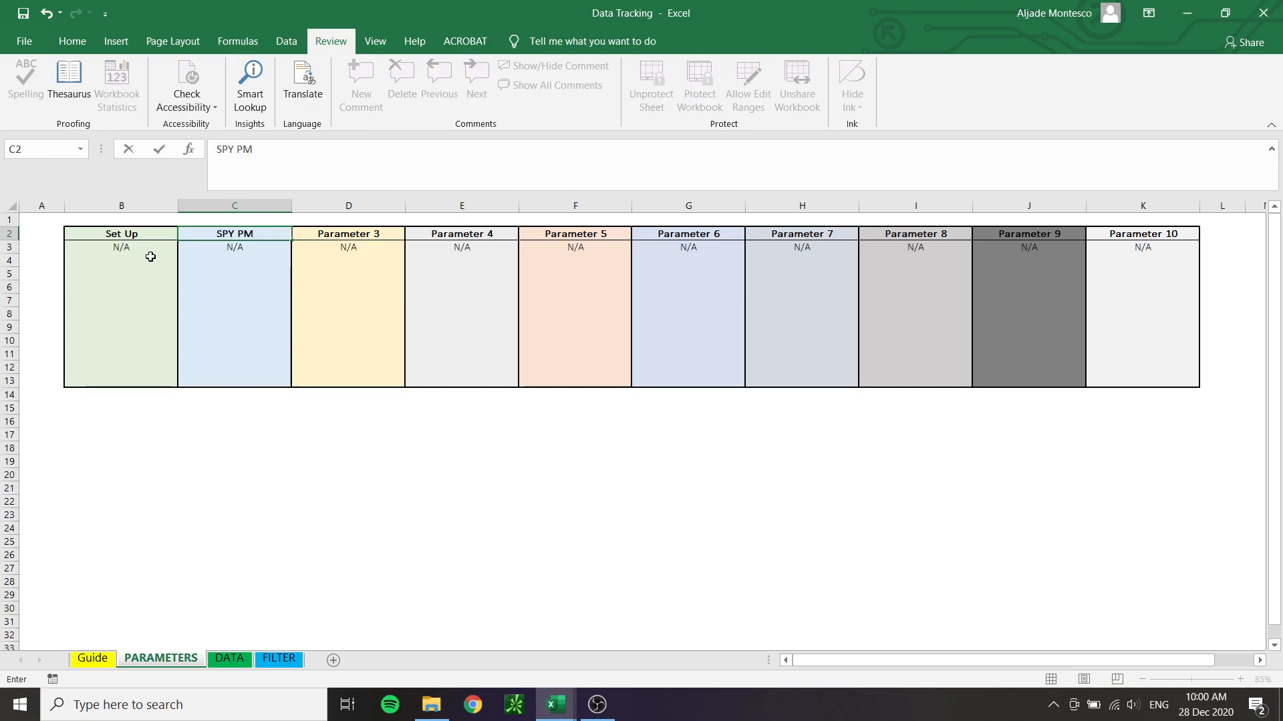
key(Tab)
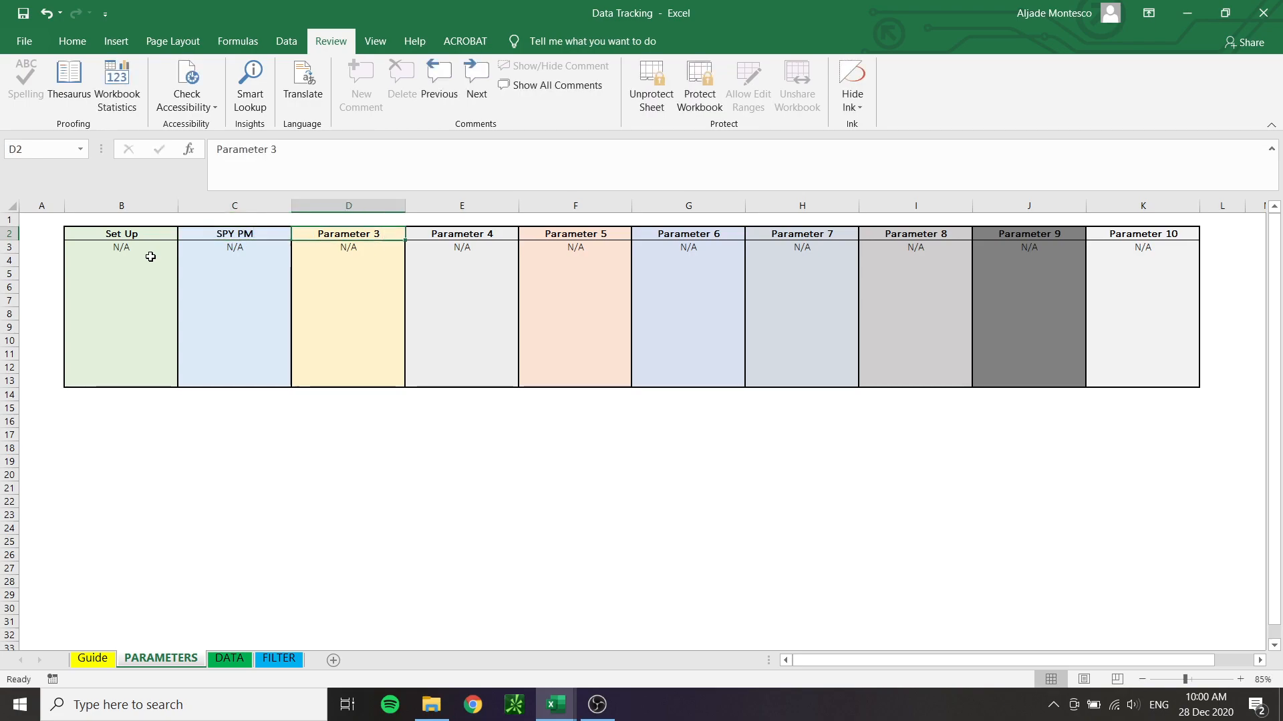
text(SYMBOL PM)
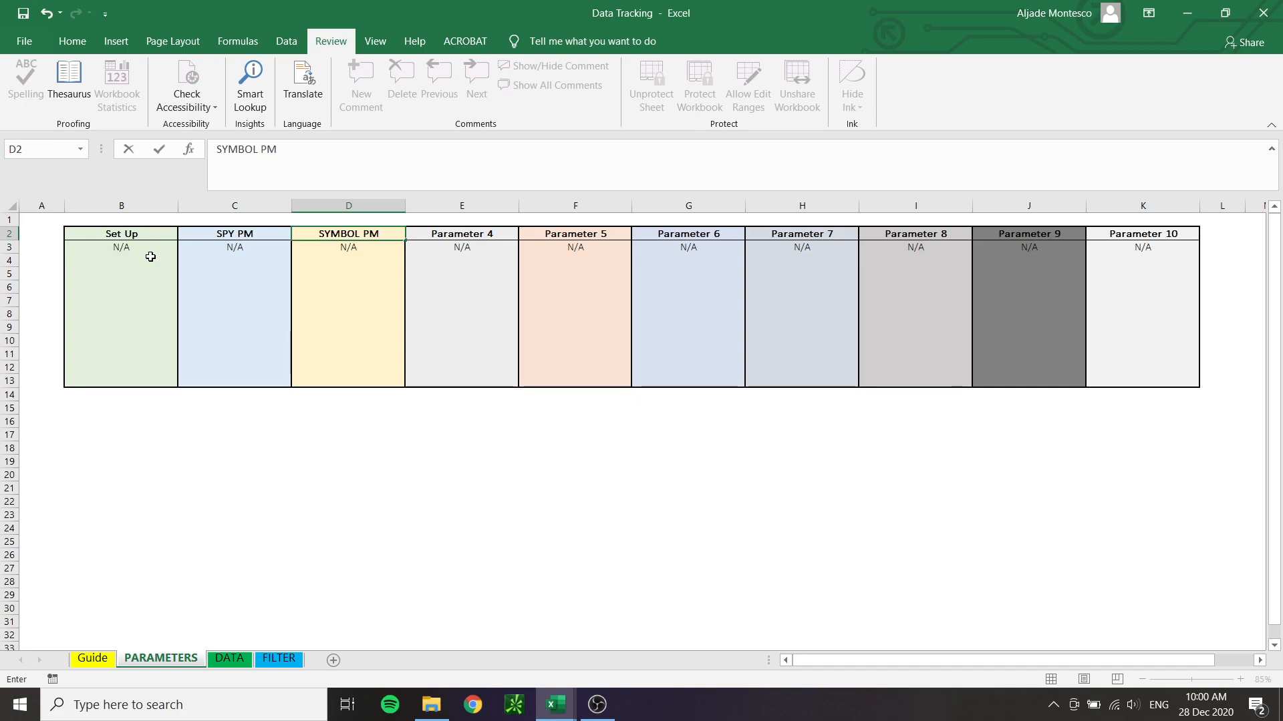
key(Tab)
text(OPEN PRICE)
Add JL Curl Up as an option below N/A in the Set Up column
click(144, 259)
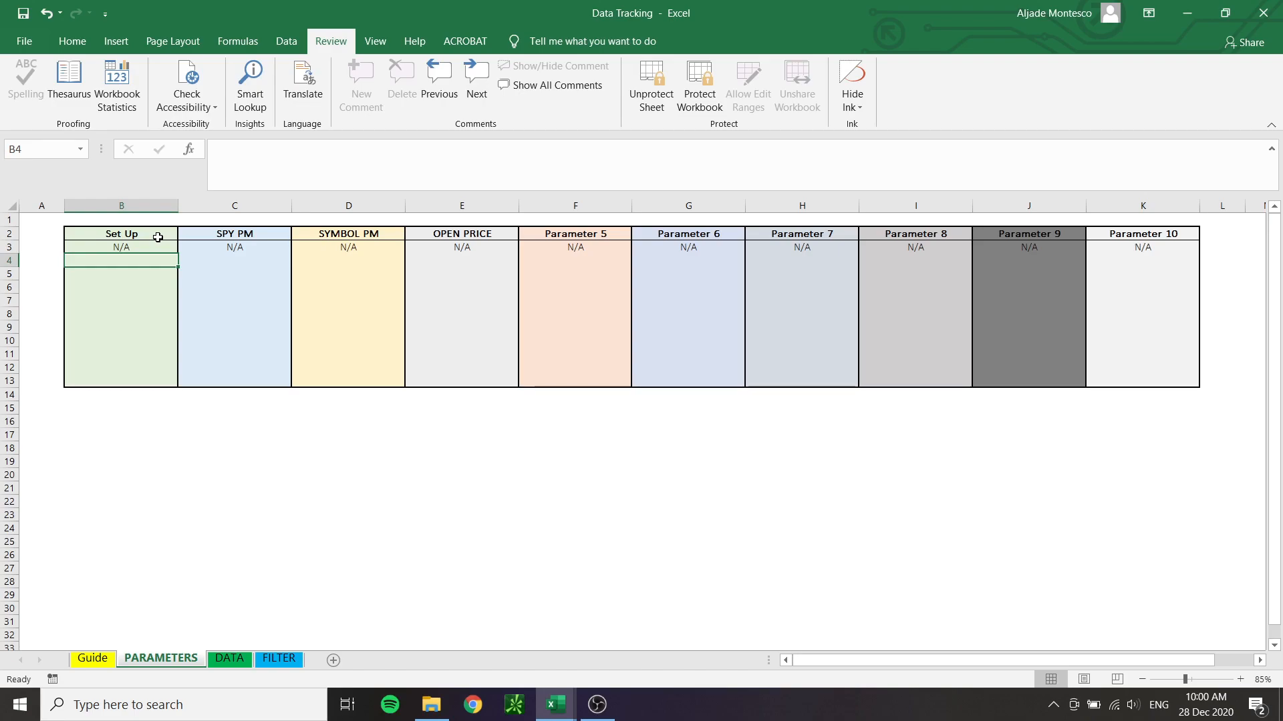
text(Jl cur)
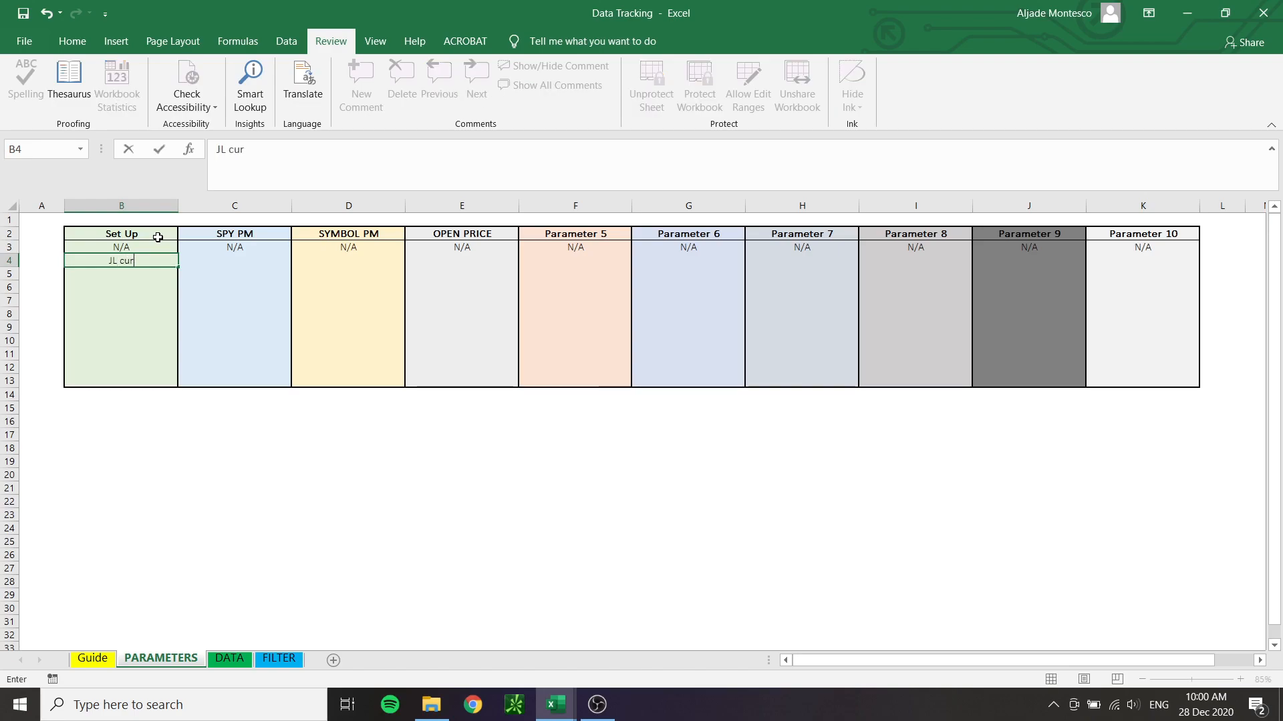
text(l Up)
click(150, 286)
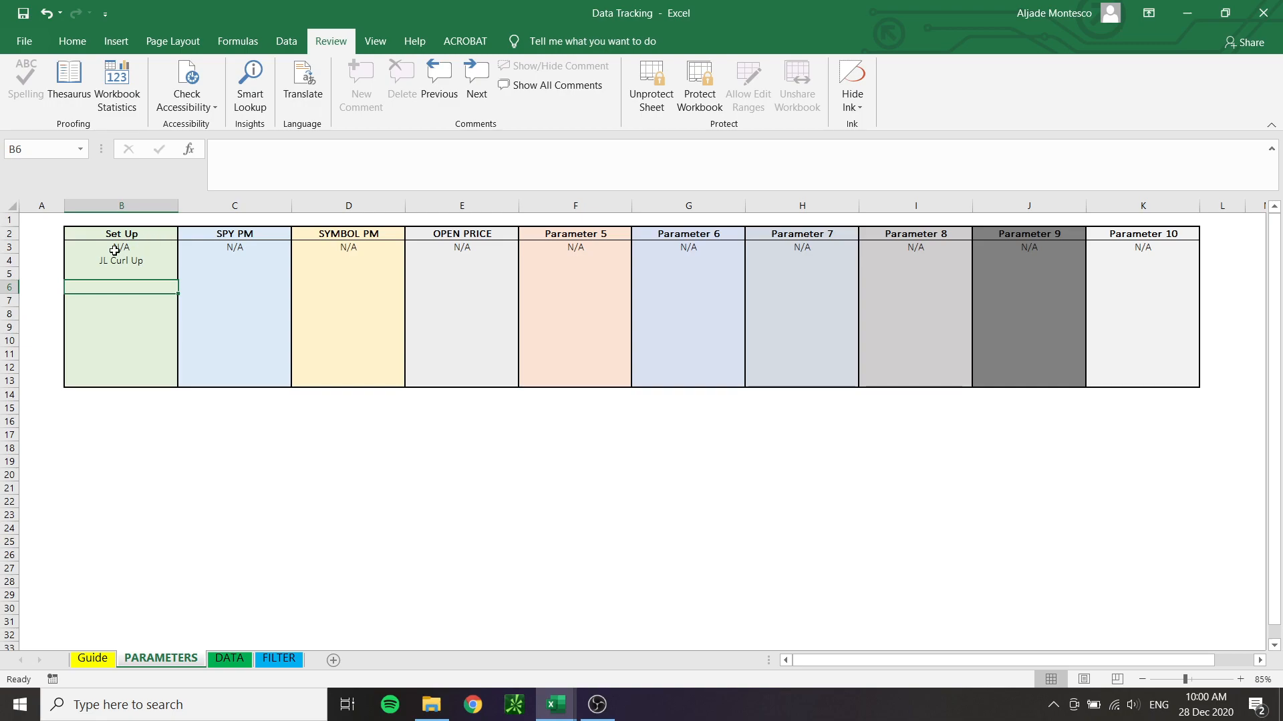
List Gap Up, Gap Down and Inside Candle as options below N/A in the SPY PM column
click(219, 259)
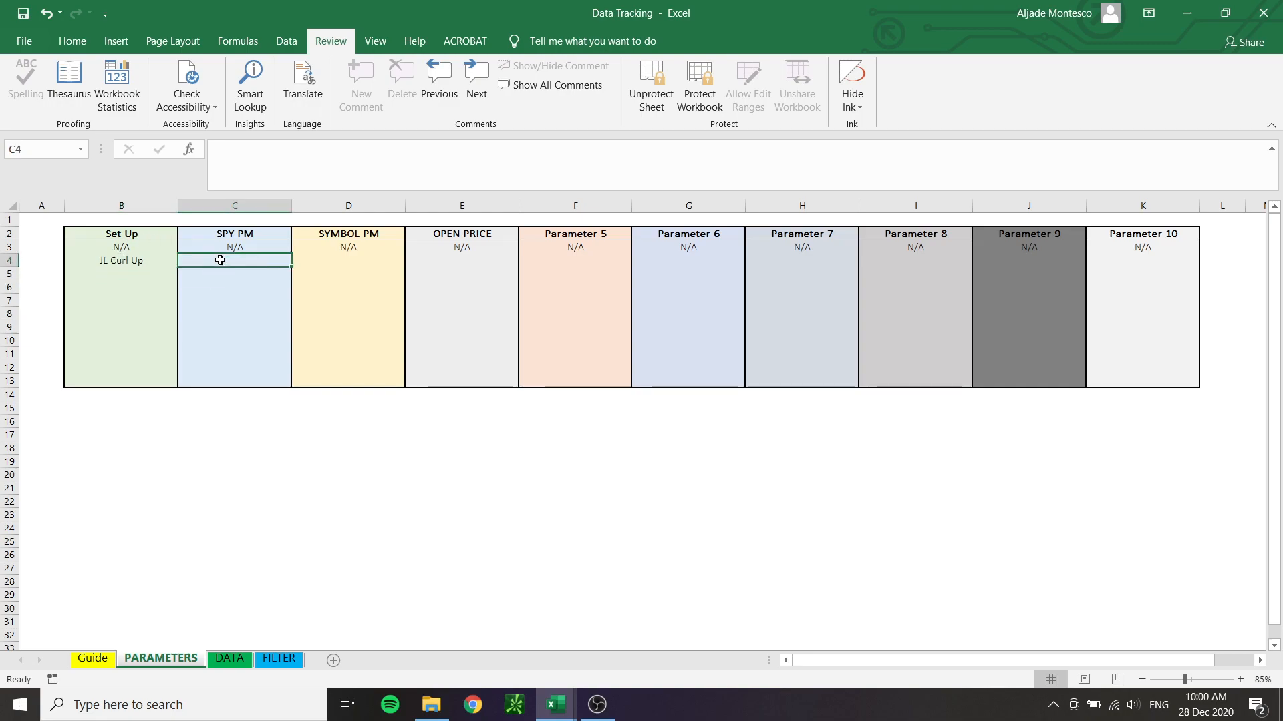
text(Gap Up)
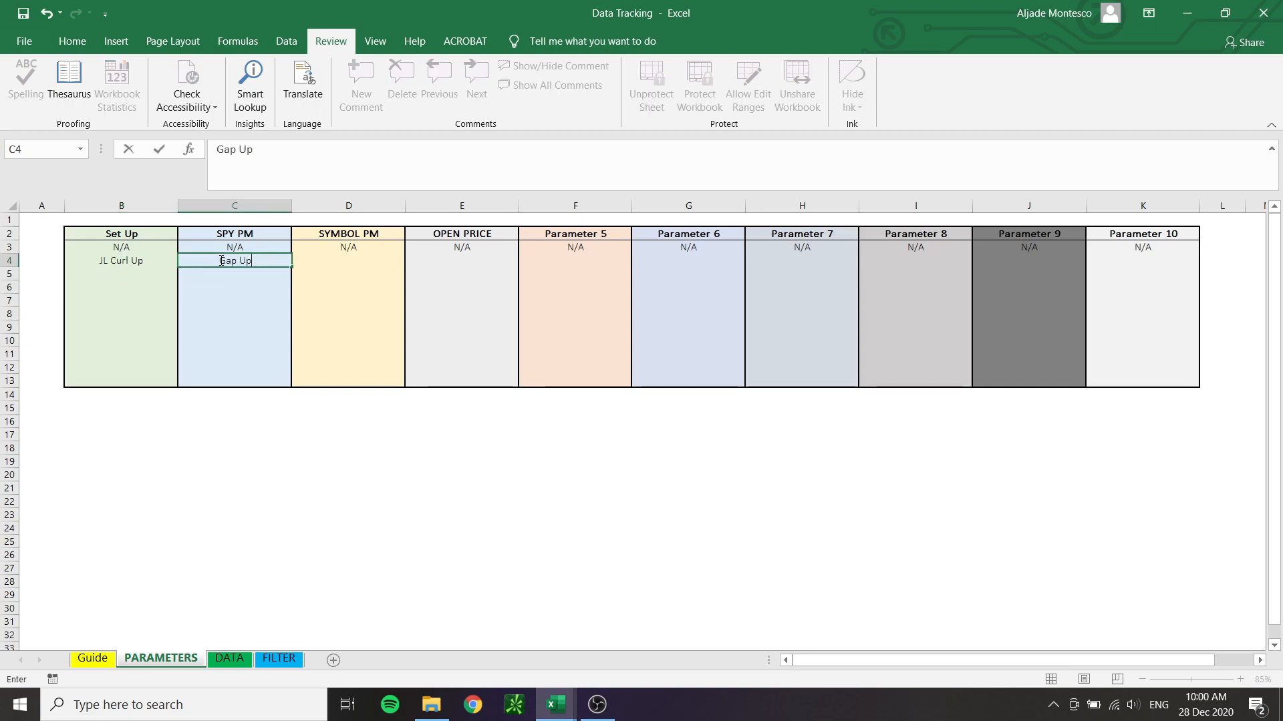
key(Return)
text(Gap Down)
key(Return)
text(Inside Candle)
key(Return)
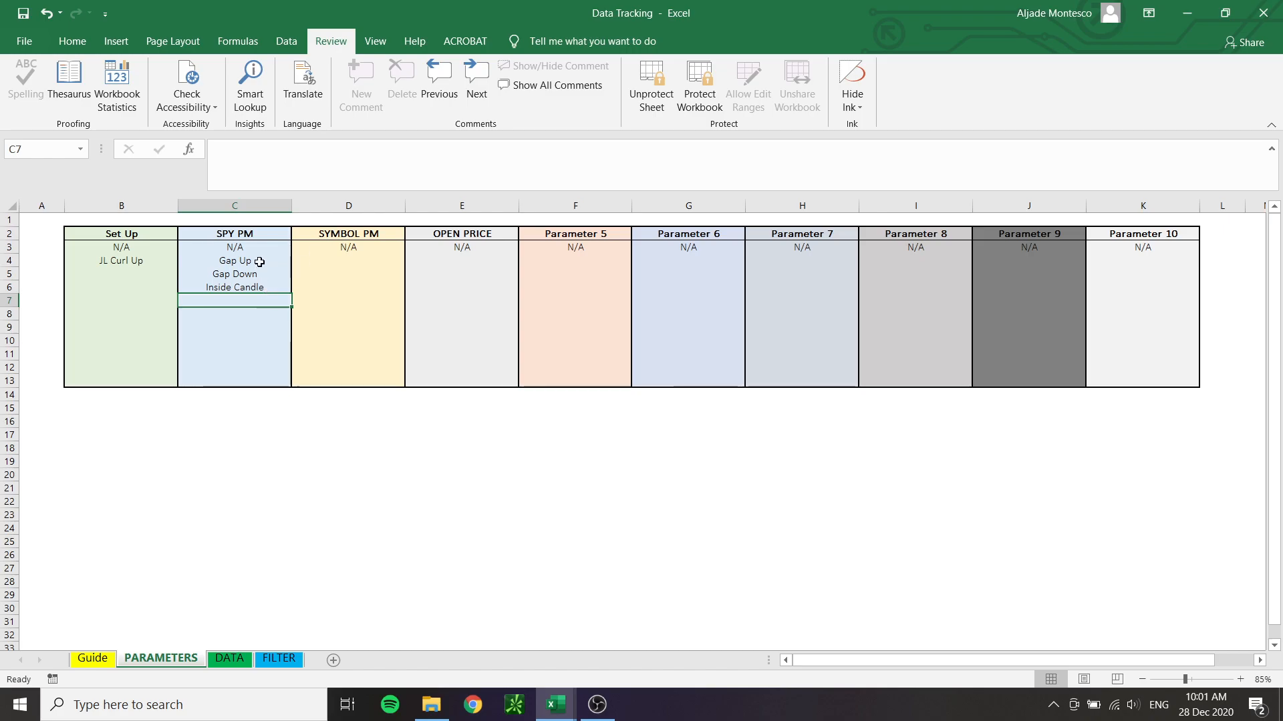
Copy the three SPY PM options in C4:C6 into the SYMBOL PM column starting at D4
drag(259, 264, 262, 291)
key(ctrl+c)
click(345, 258)
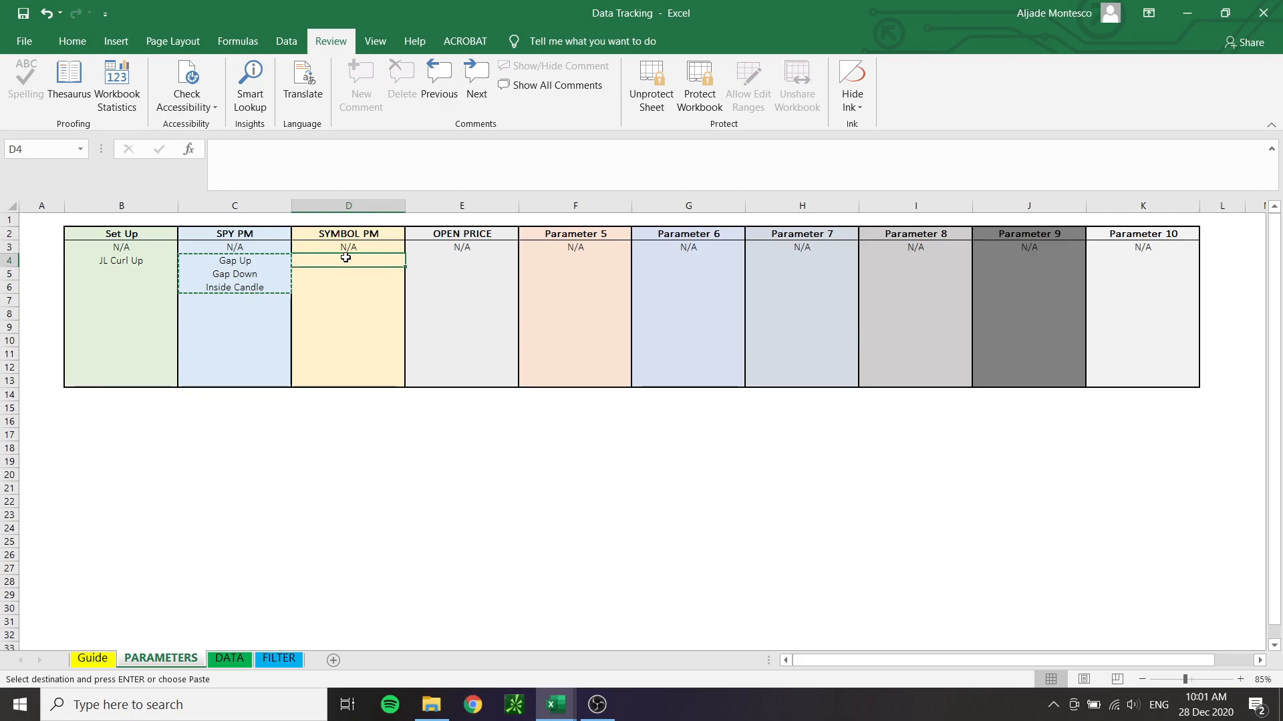
right_click(346, 257)
click(372, 330)
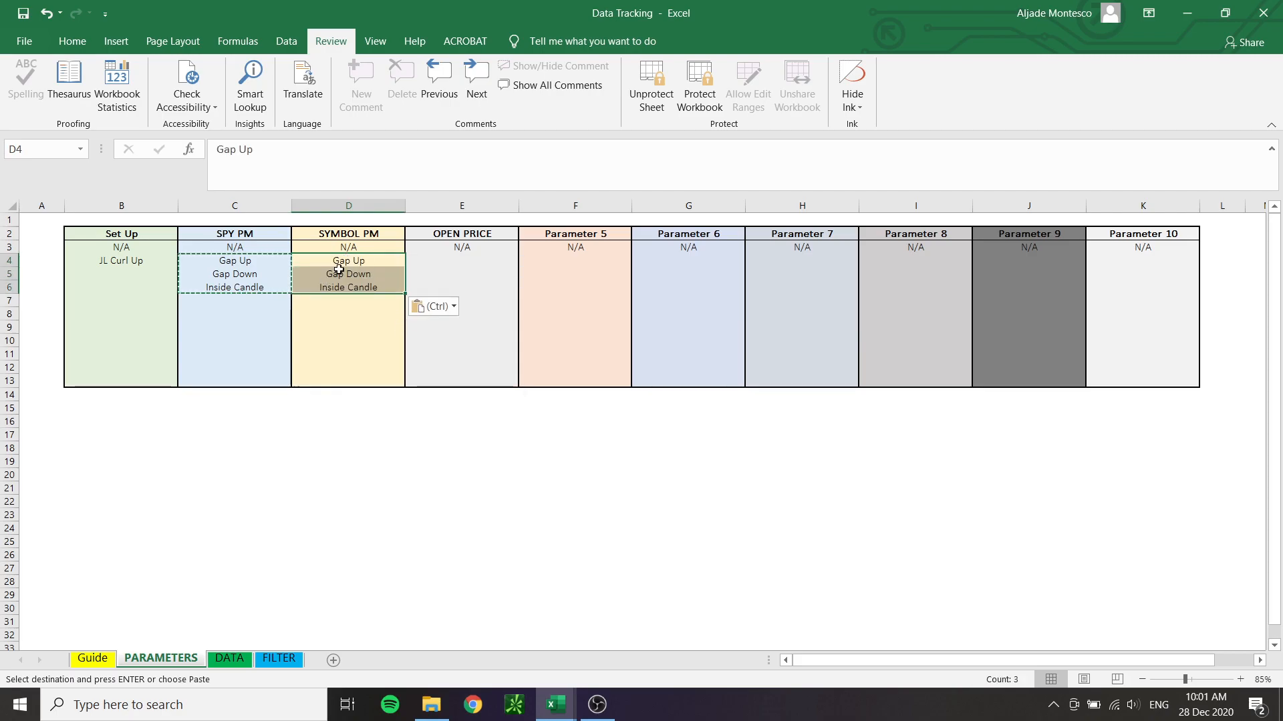
click(371, 309)
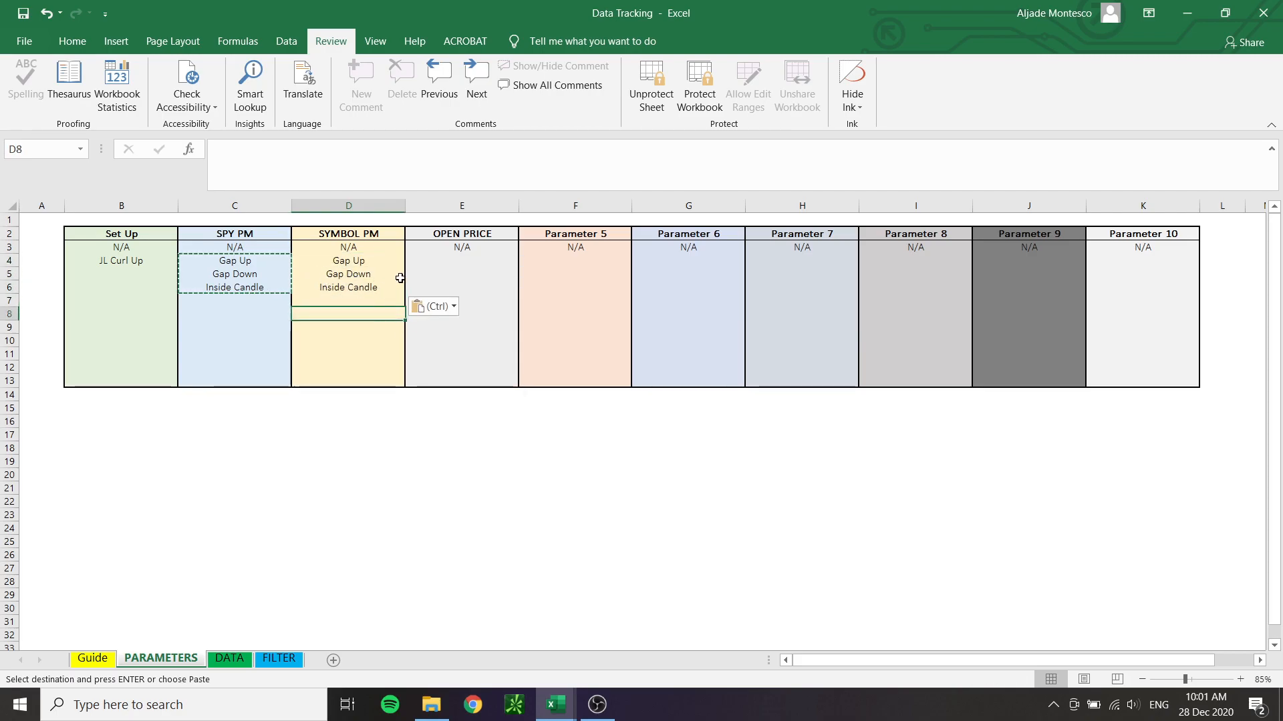
List Above 1m JL, Below 1m JL and At 1m JL as options below N/A in the OPEN PRICE column
click(437, 259)
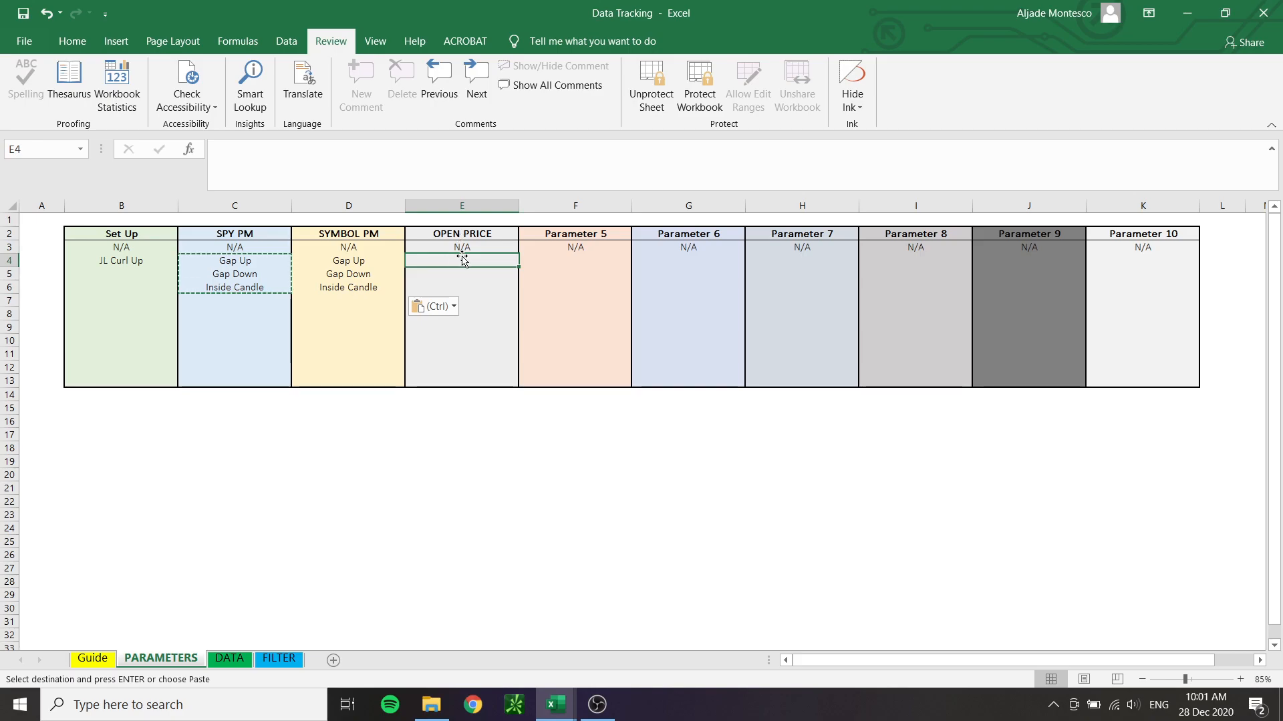
text(Above 1m JL)
key(Return)
text(Delow 1m JL)
key(Return)
text(At 1m JL)
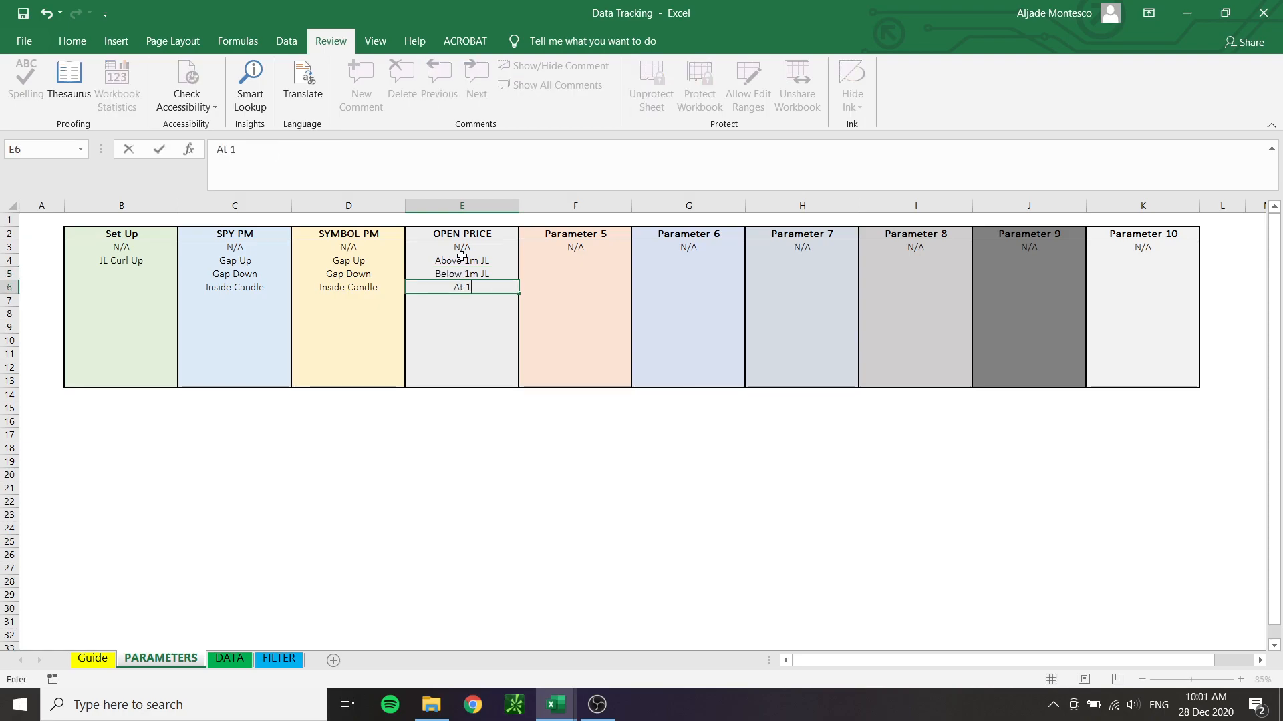
key(Return)
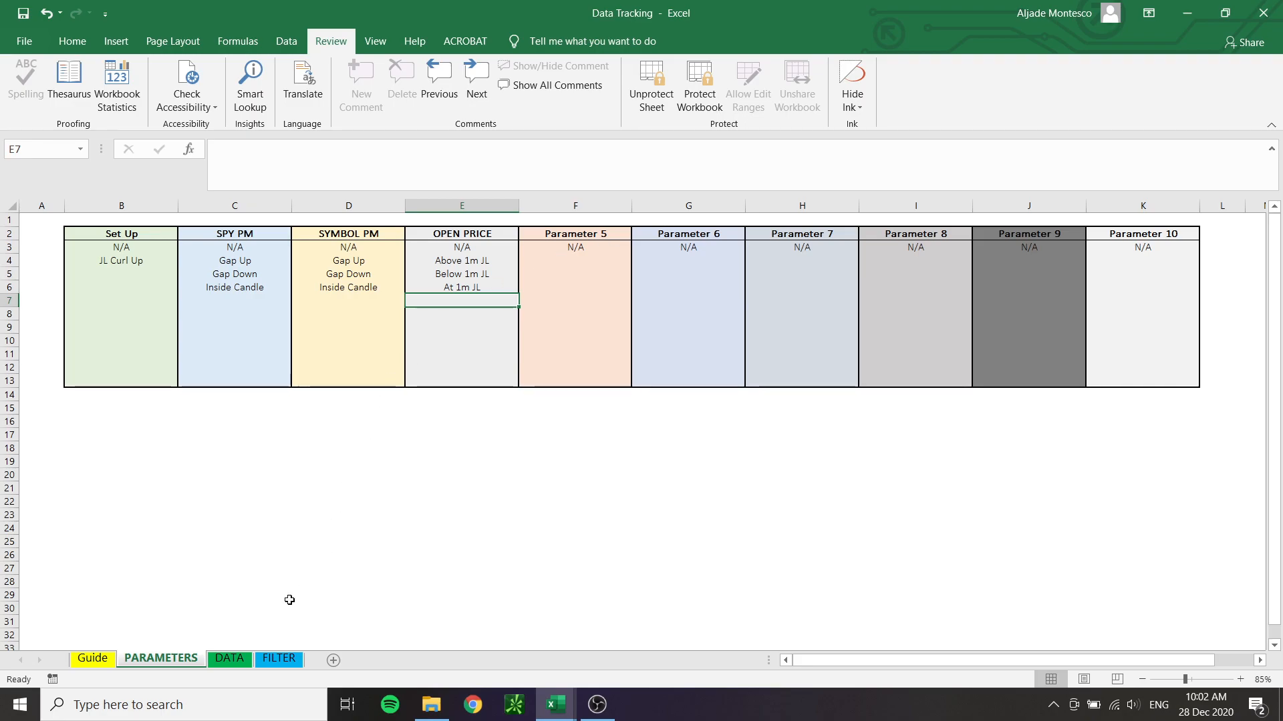
Show the DATA sheet and place the Data Tracking and Sample workbooks side by side
click(229, 659)
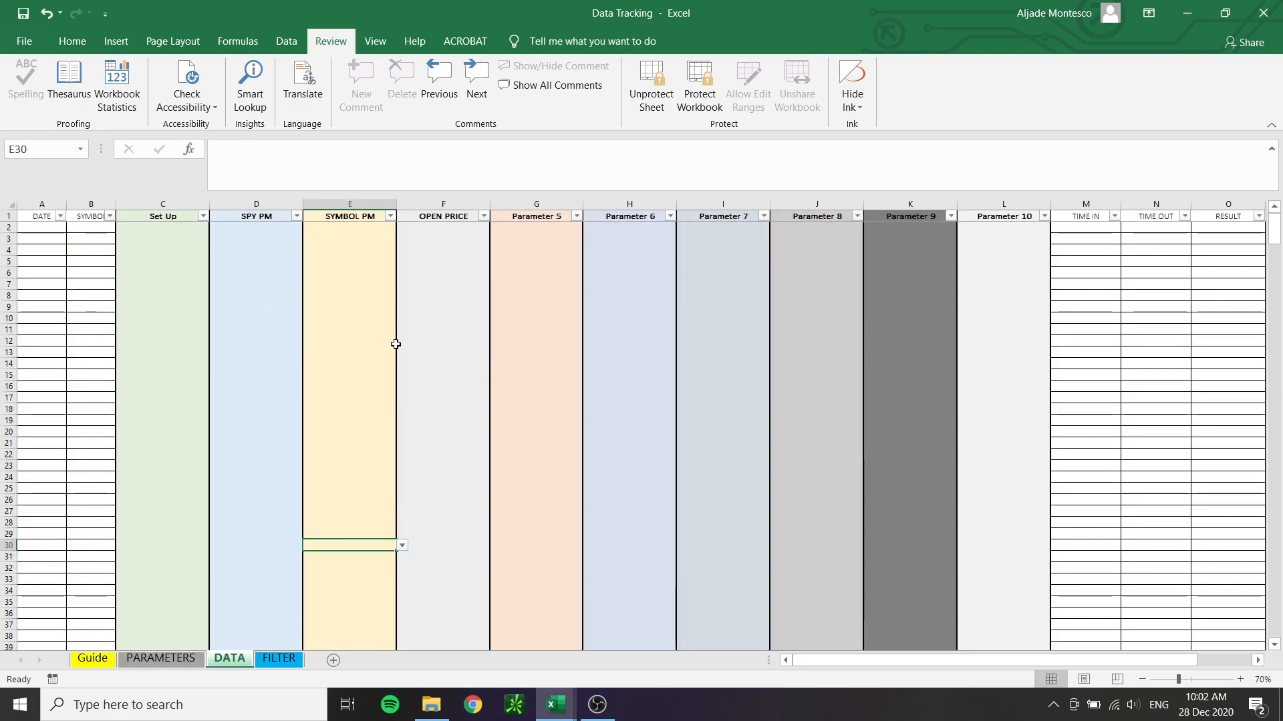
mouse_move(555, 705)
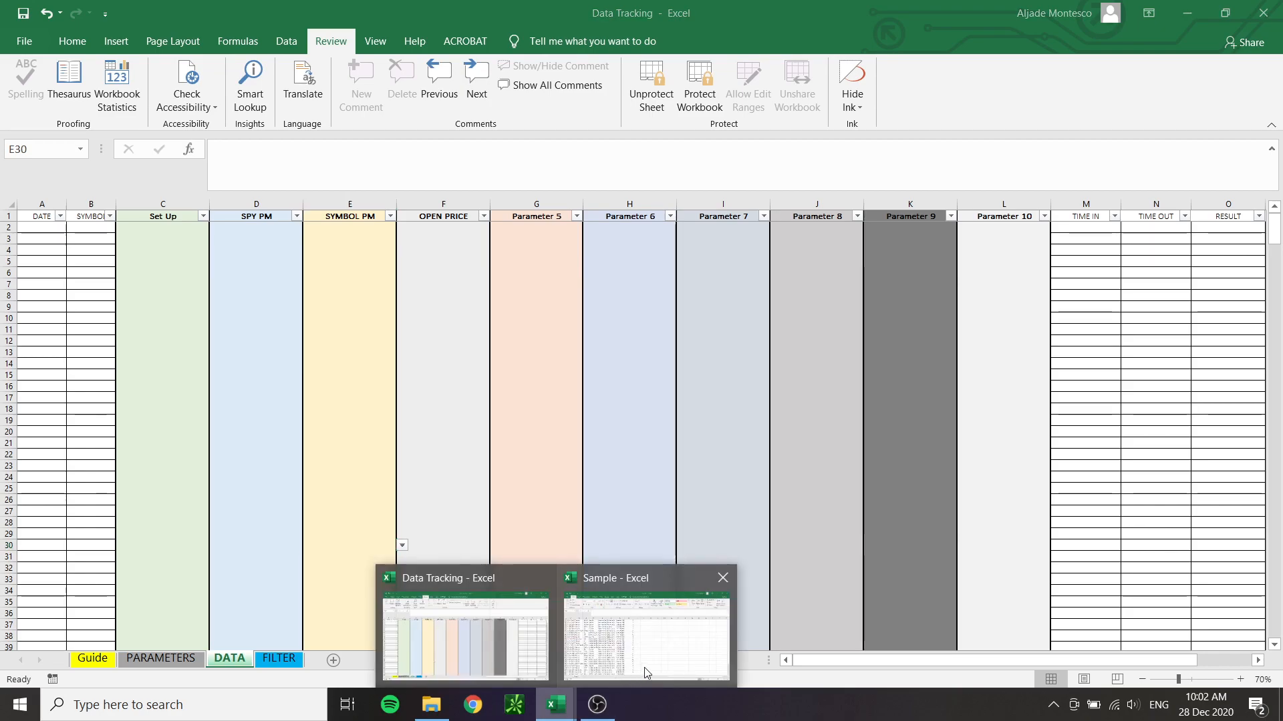
click(645, 628)
key(super+Right)
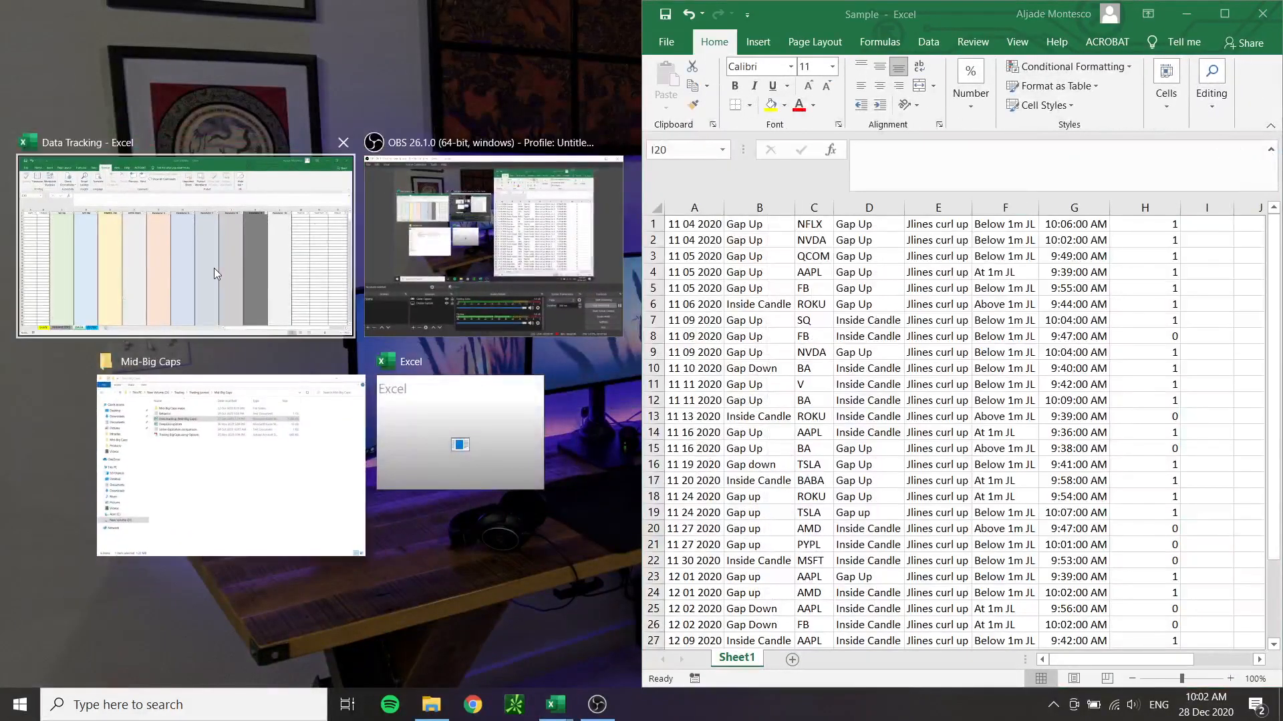
click(214, 267)
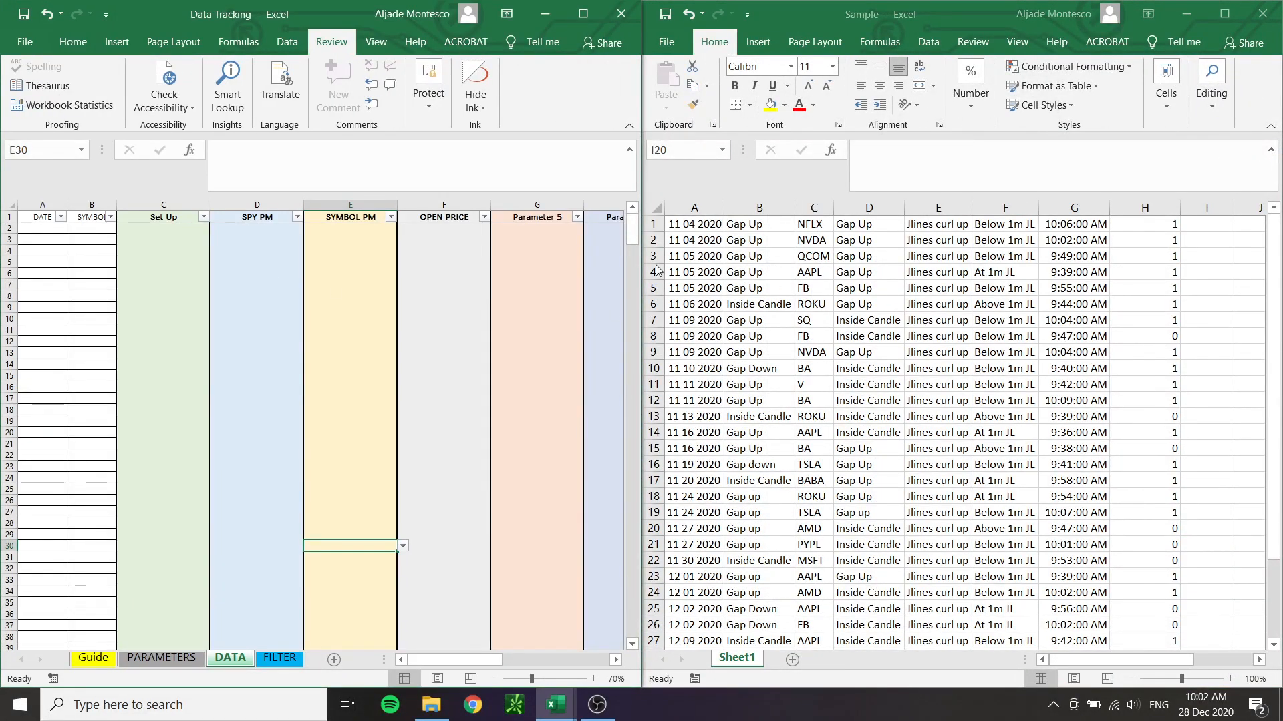
Copy the dates in A1:A33 of the Sample workbook and paste them as values into the DATE column from A2
click(707, 225)
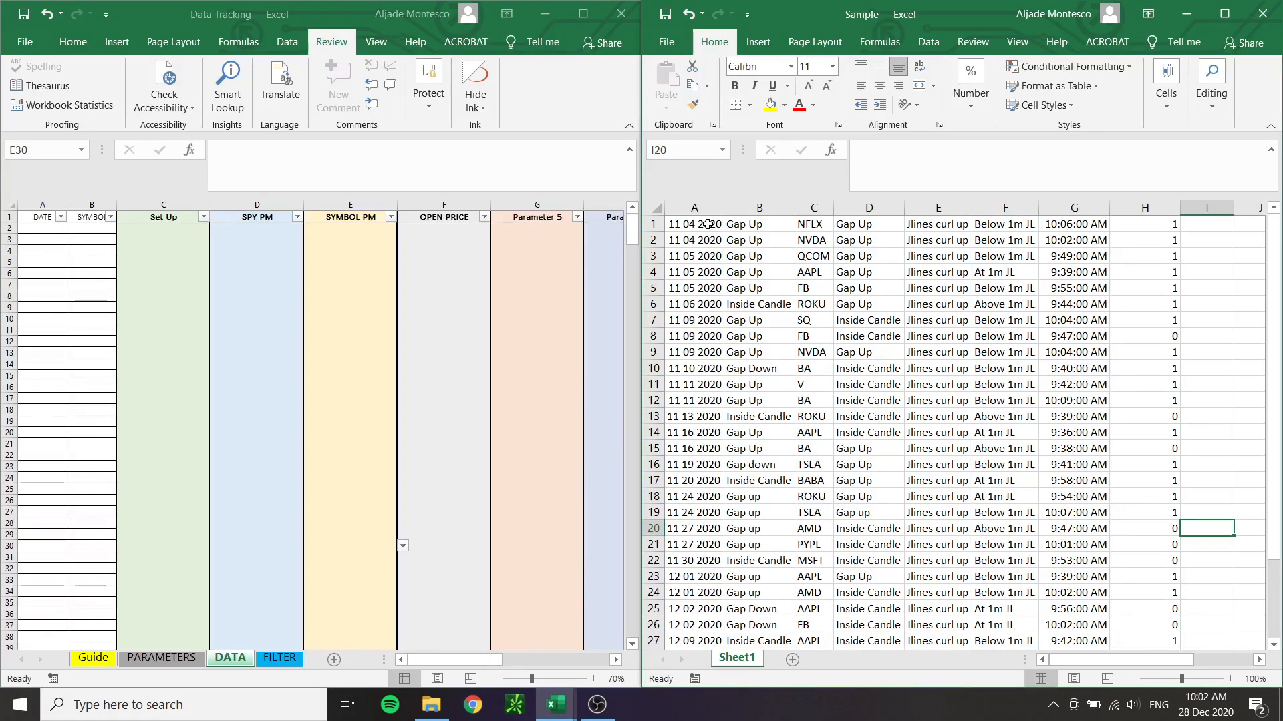
drag(707, 225, 699, 628)
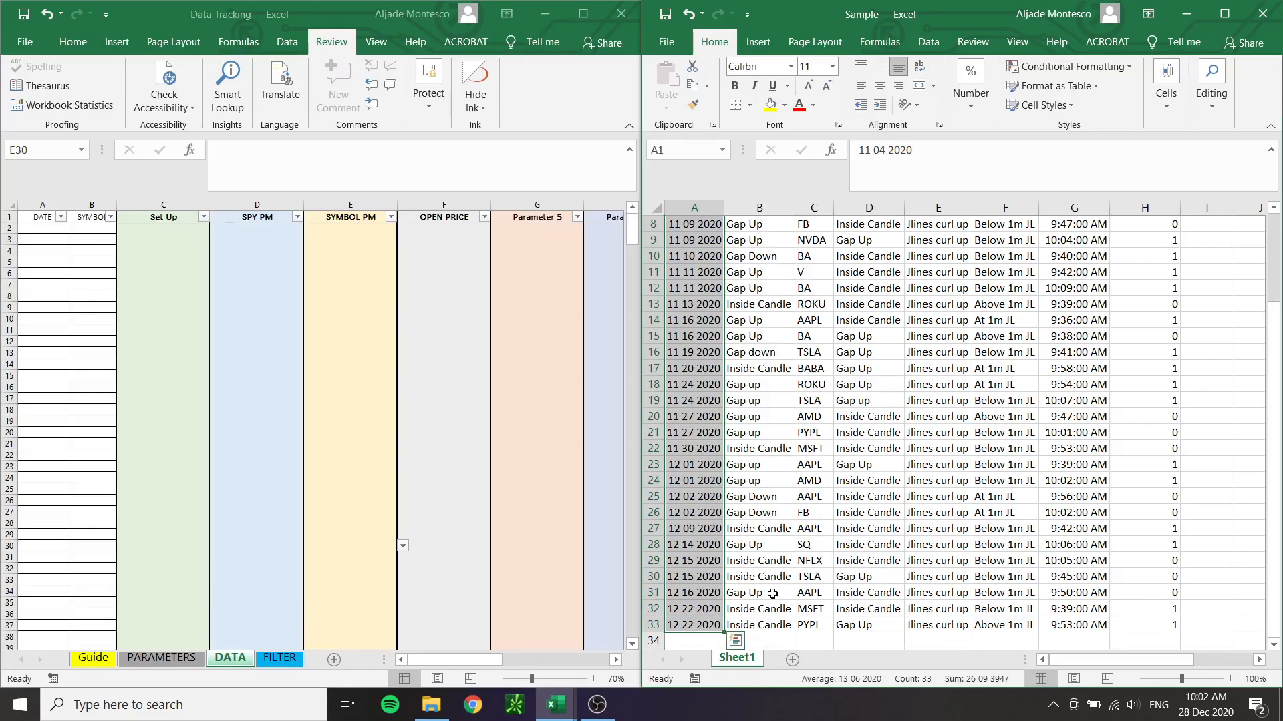
key(ctrl+c)
scroll(735, 401, up, 3)
right_click(43, 229)
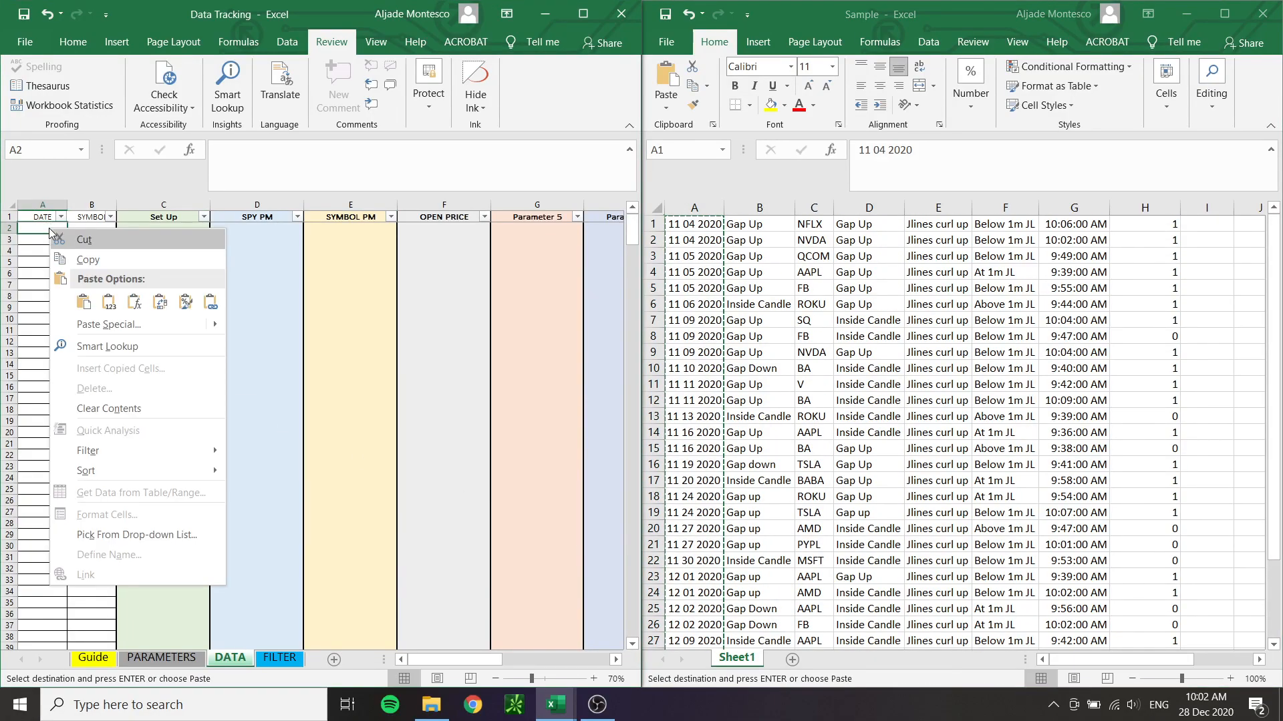
click(107, 300)
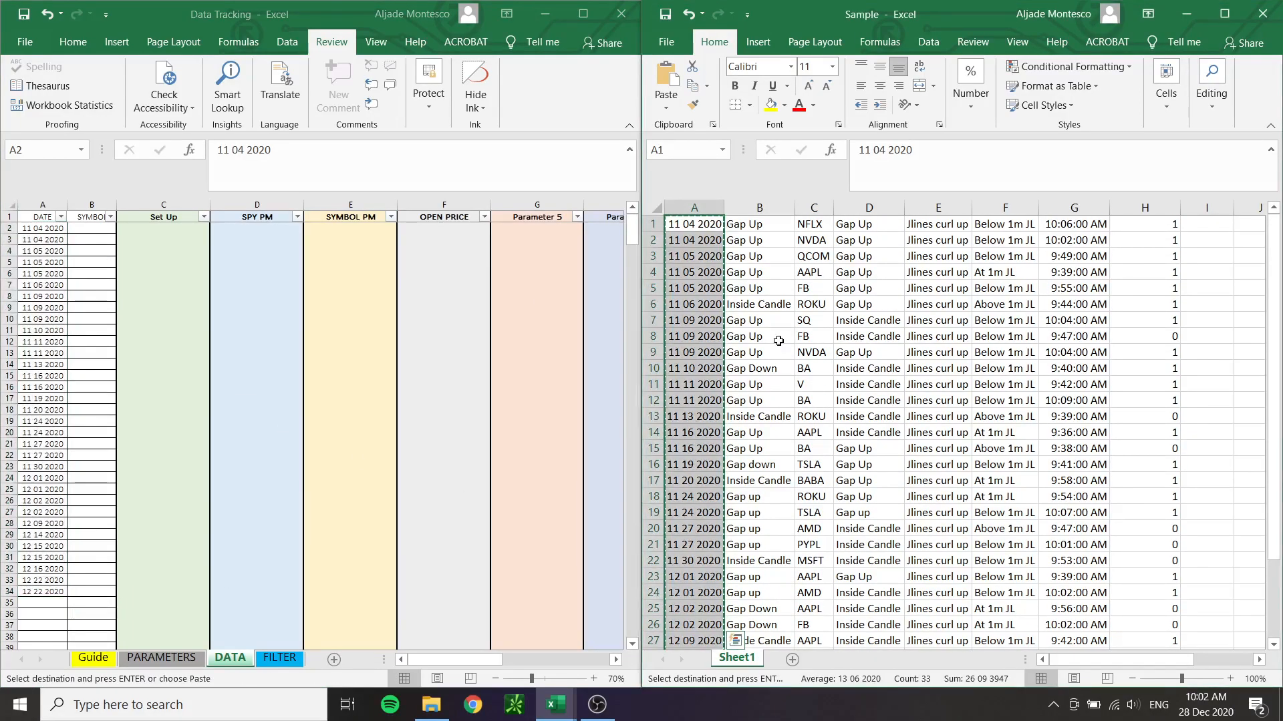
Copy the ticker symbols in C1:C33 of the Sample workbook and paste them as values into the SYMBOL column from B2
drag(813, 224, 814, 620)
key(ctrl+c)
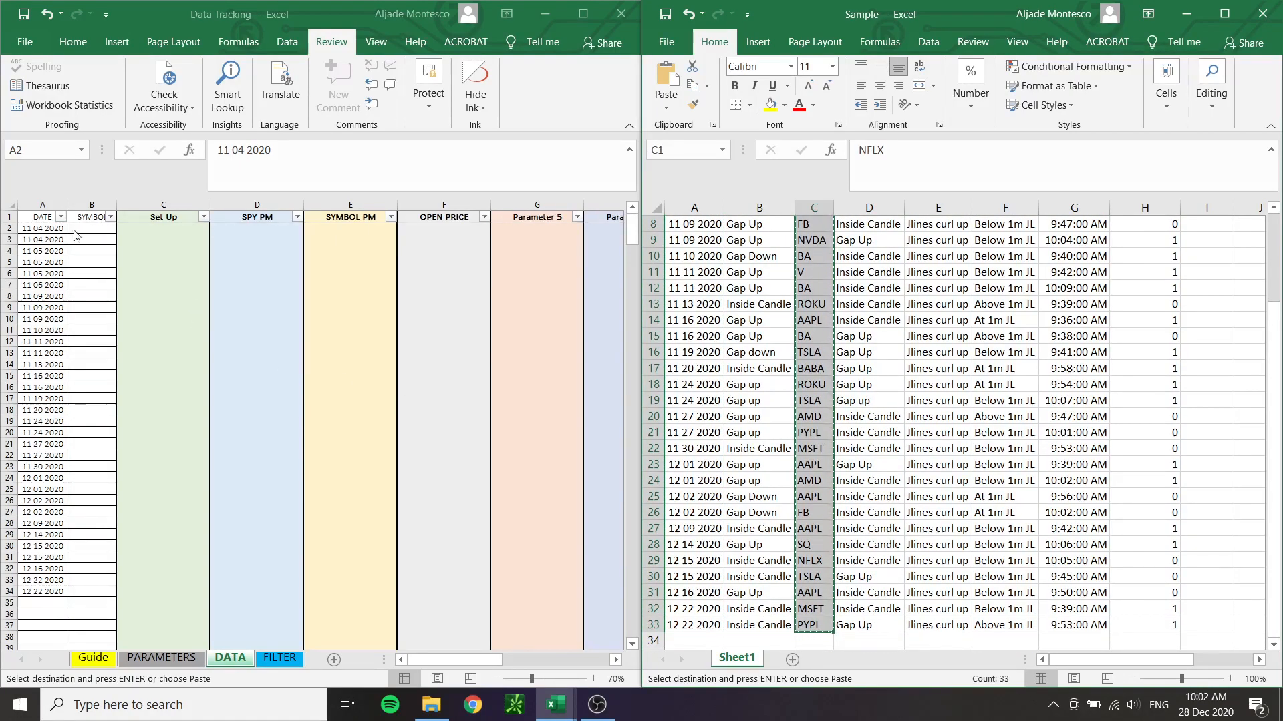
click(96, 232)
right_click(97, 232)
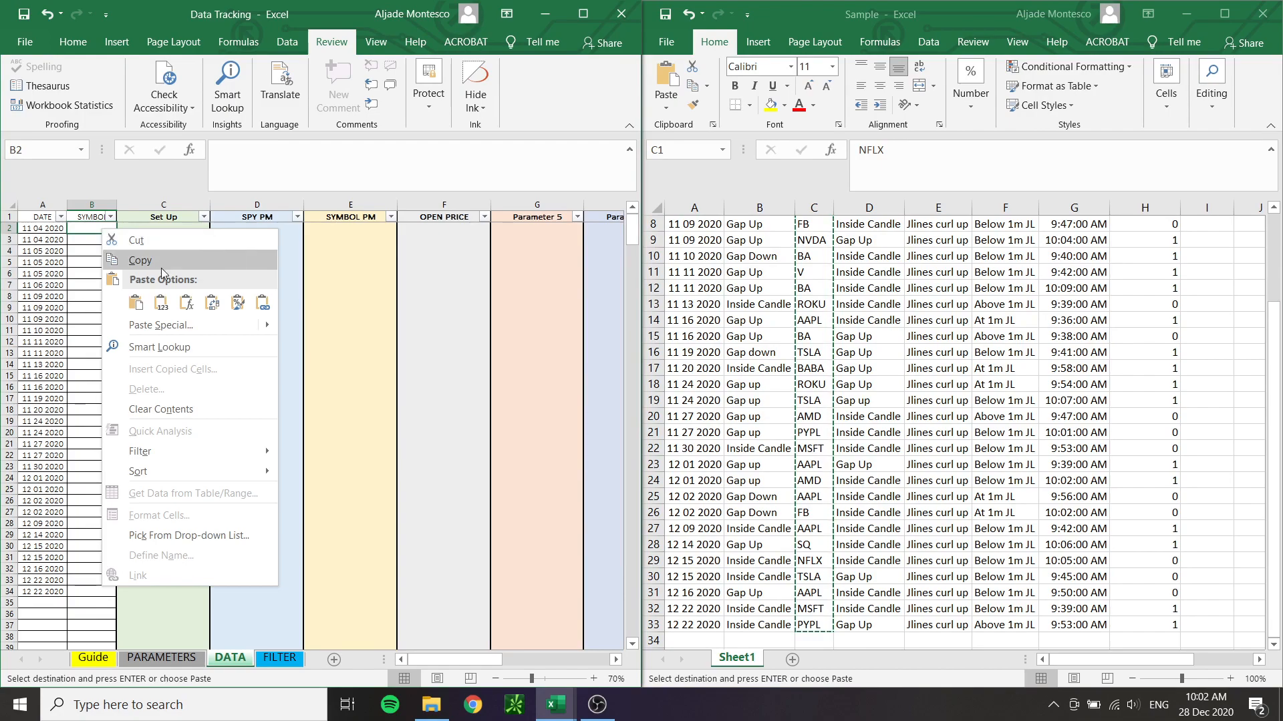
click(165, 299)
Choose JL Curl Up as the Set Up in C2 and copy it to C3:C34 for all the remaining trades
click(165, 243)
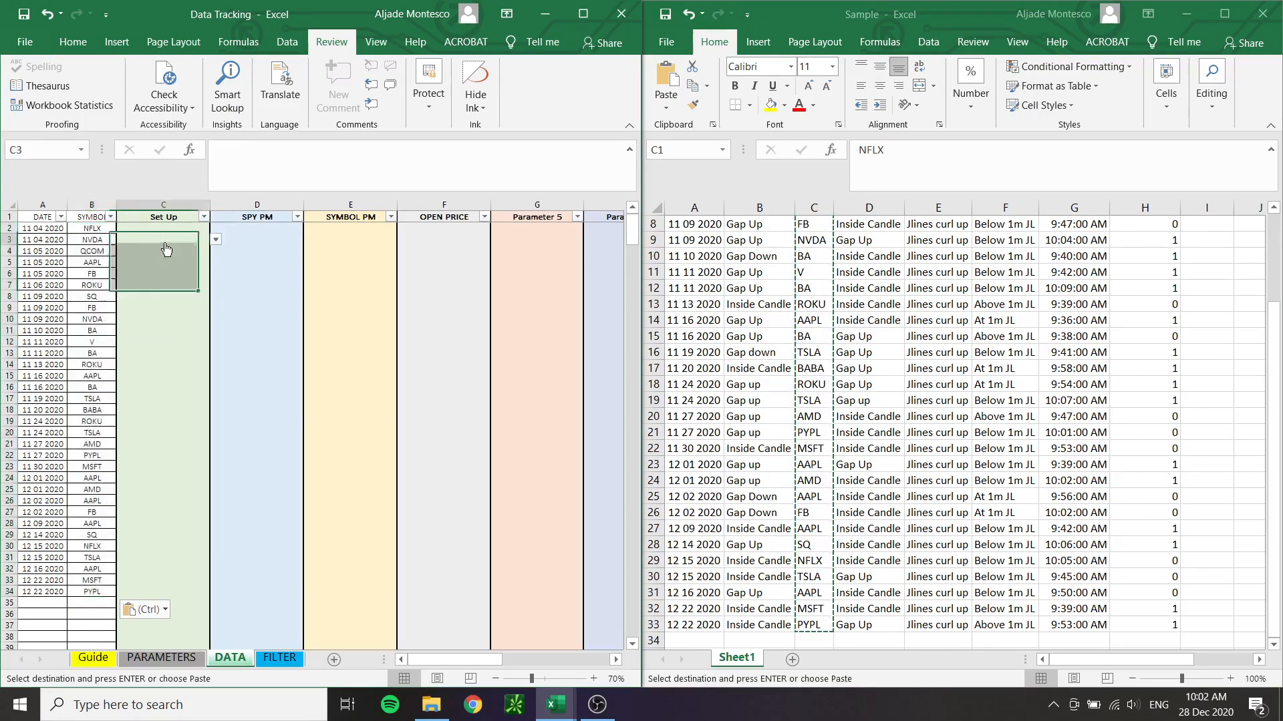
key(alt+Down)
click(183, 227)
click(191, 227)
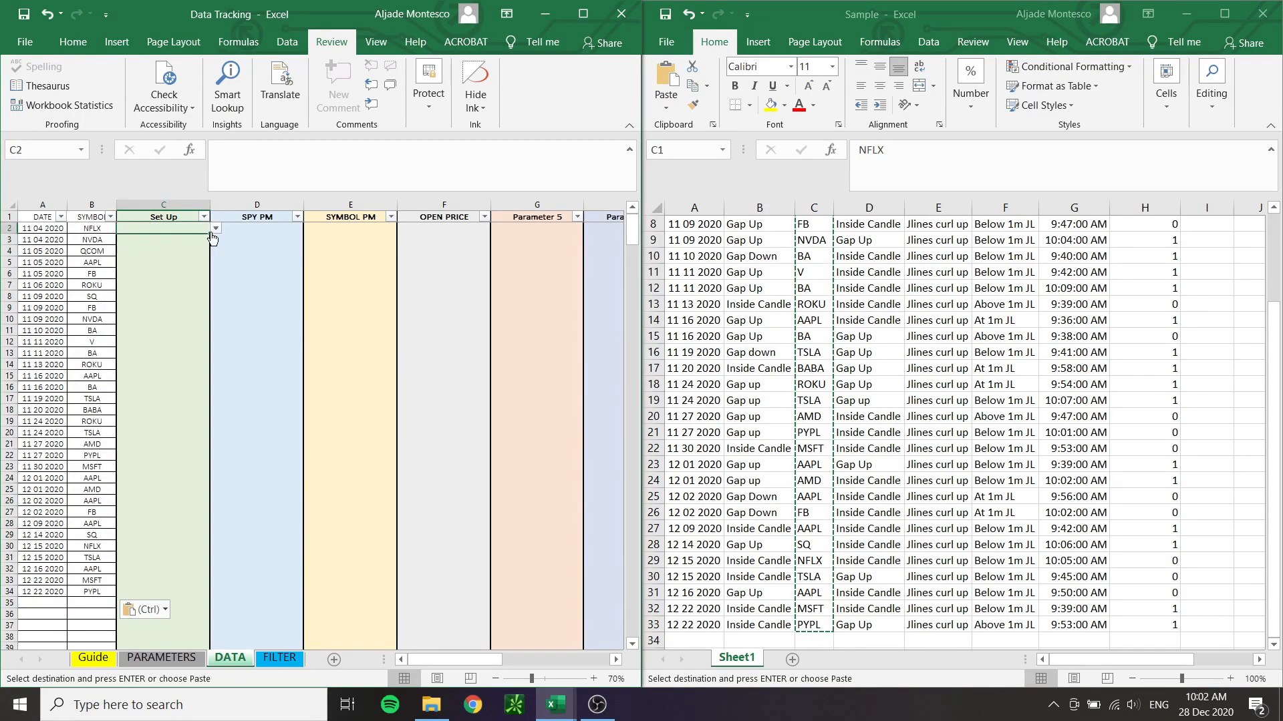
key(alt+Down)
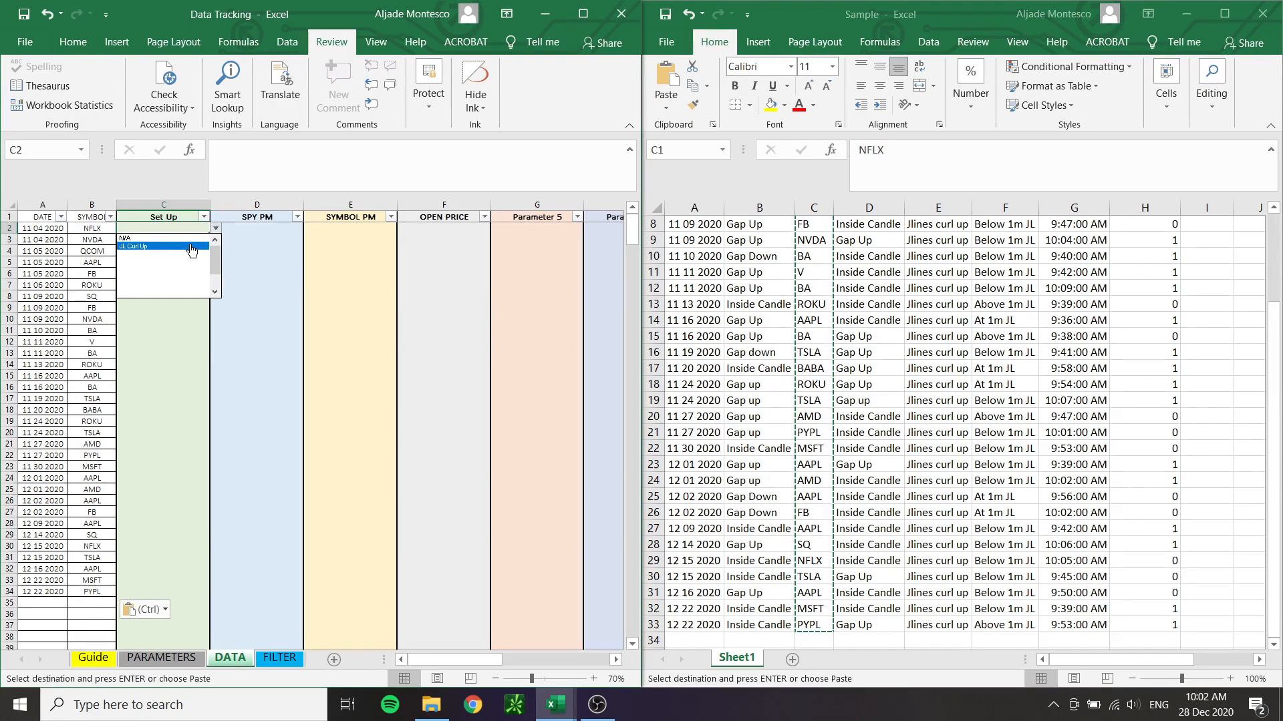
click(191, 247)
click(172, 242)
drag(173, 242, 151, 597)
right_click(157, 238)
click(218, 313)
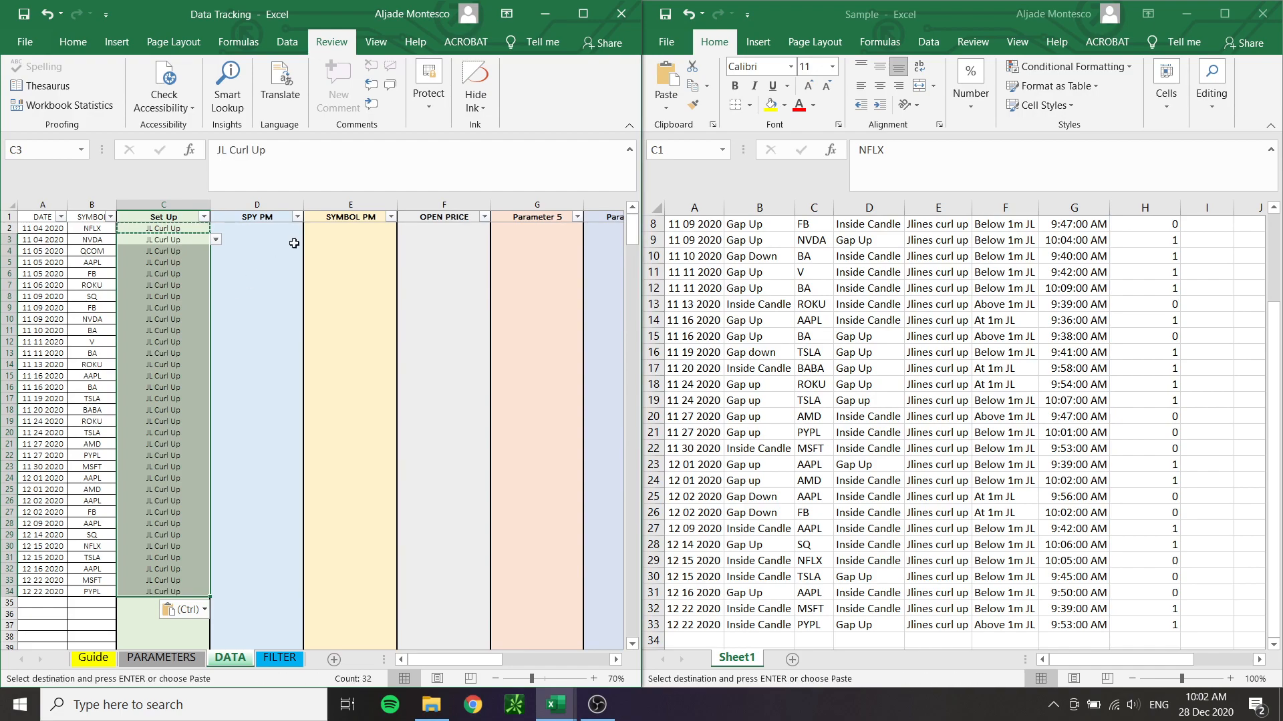
Copy the gap types in B1:B33 of the Sample workbook and paste them as values into the SPY PM column from D2
click(286, 229)
drag(745, 225, 771, 589)
key(ctrl+c)
scroll(775, 534, up, 3)
drag(764, 227, 757, 593)
key(ctrl+c)
scroll(751, 520, up, 3)
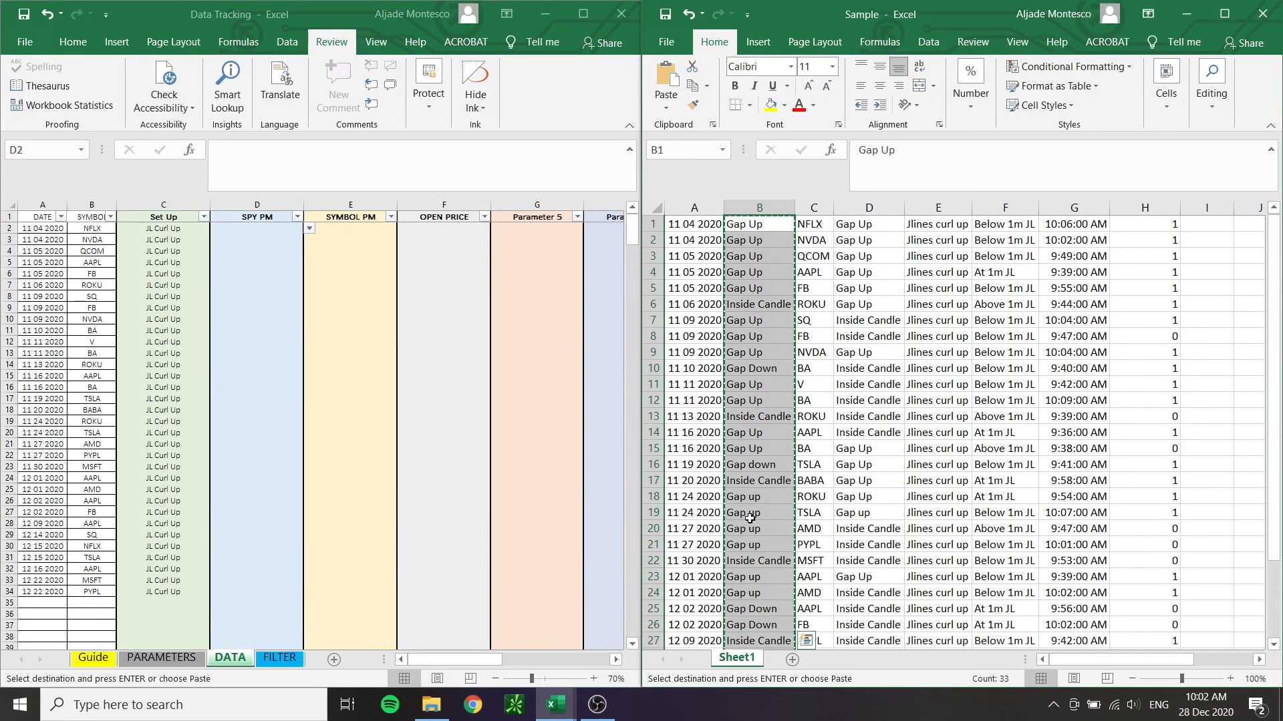
click(271, 230)
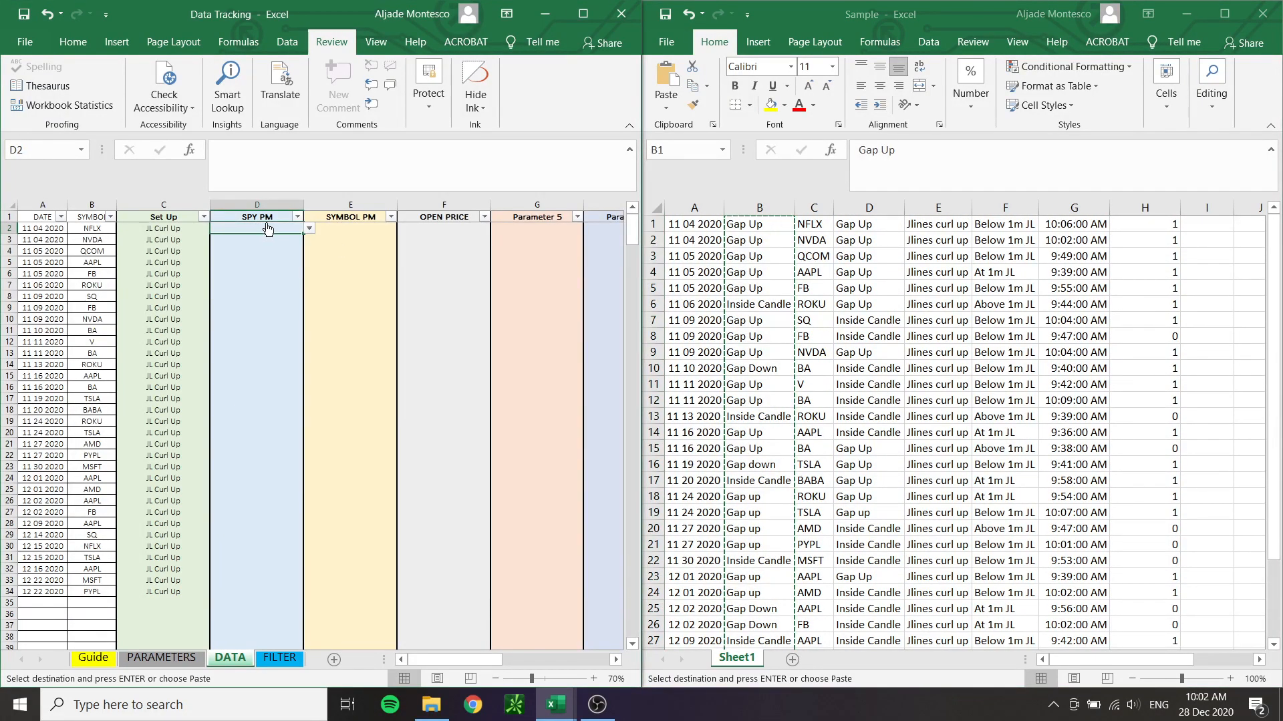
right_click(272, 230)
click(332, 302)
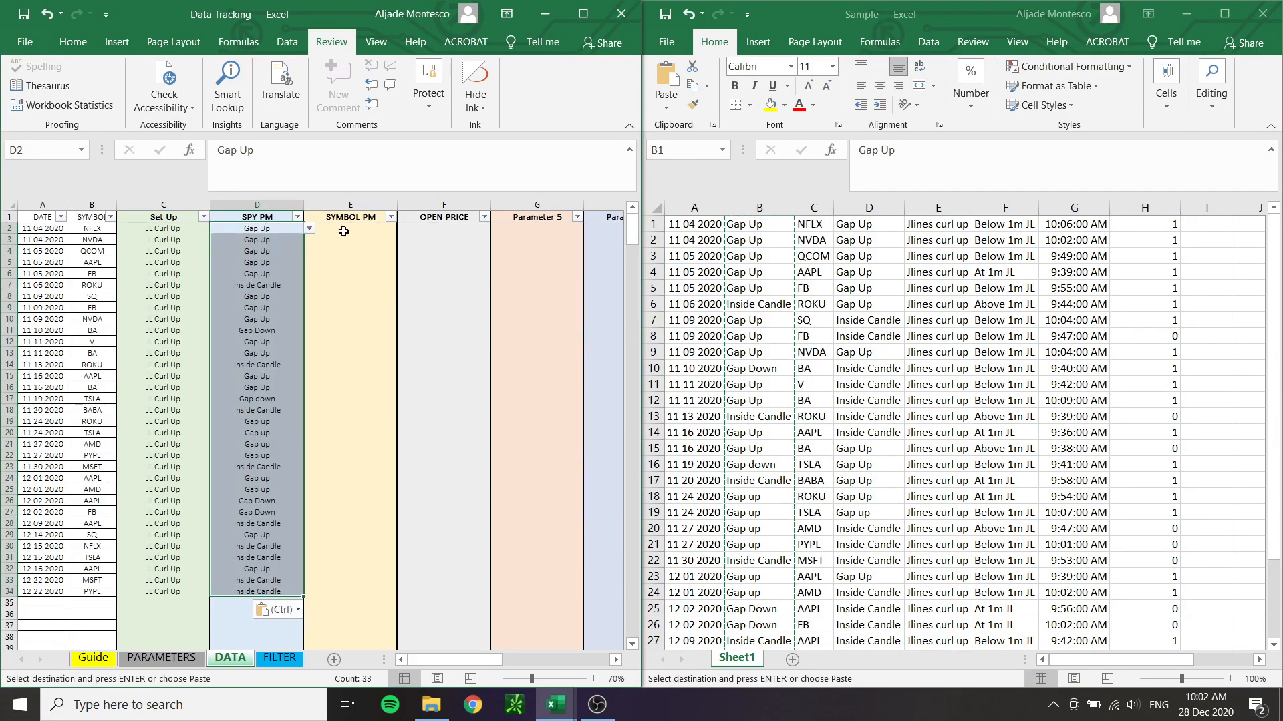
Copy D1:D33 of the Sample workbook and paste it as values into the SYMBOL PM column from E2
click(348, 232)
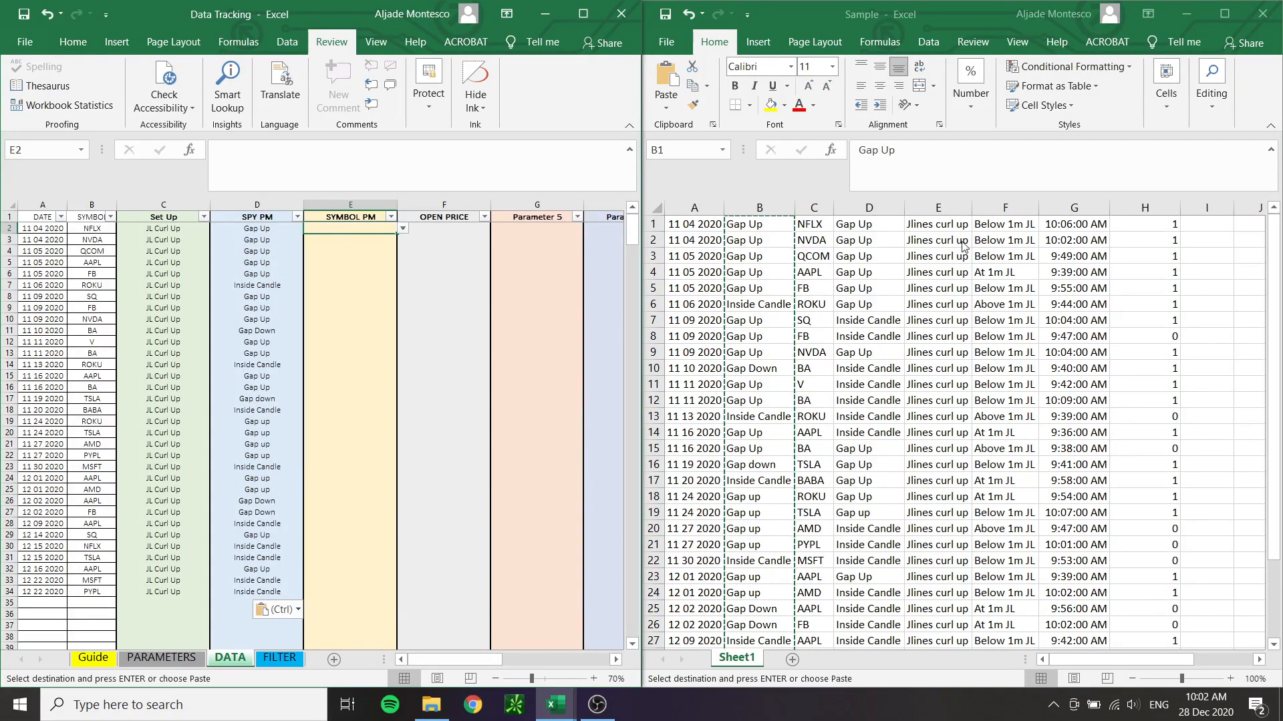
click(941, 227)
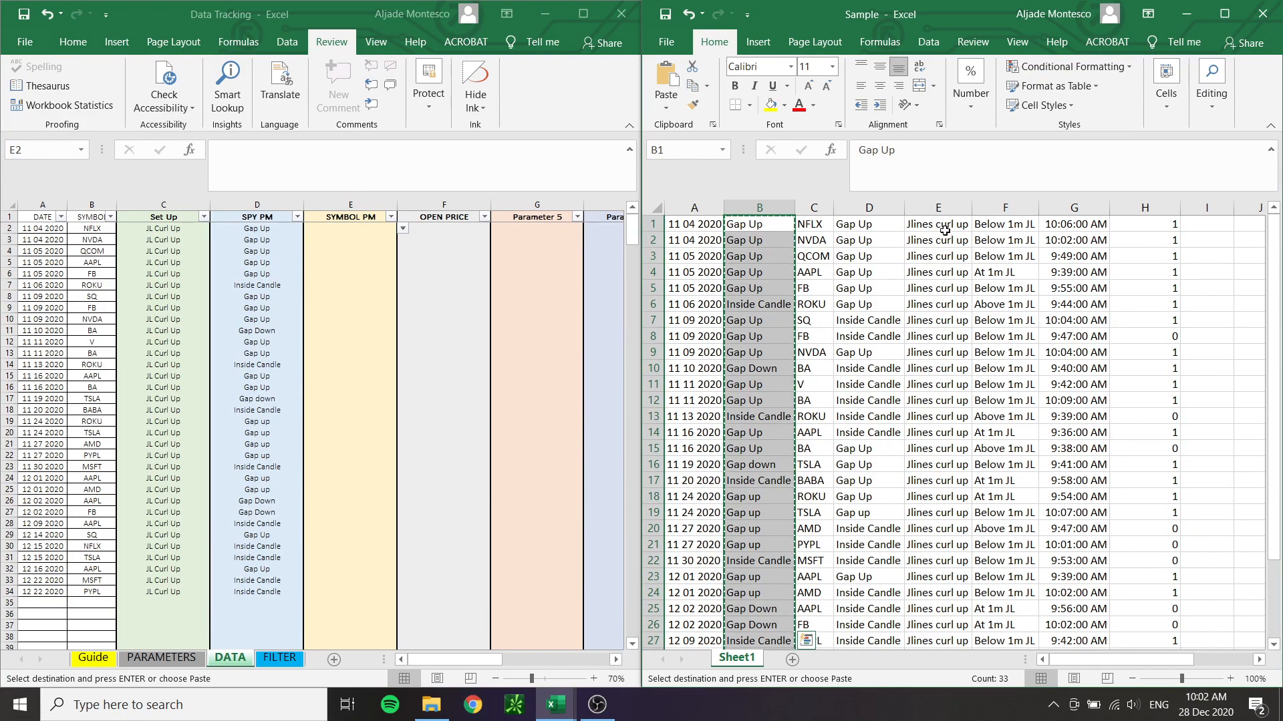
drag(882, 225, 865, 488)
drag(870, 640, 858, 624)
key(ctrl+c)
click(343, 230)
right_click(343, 231)
click(401, 299)
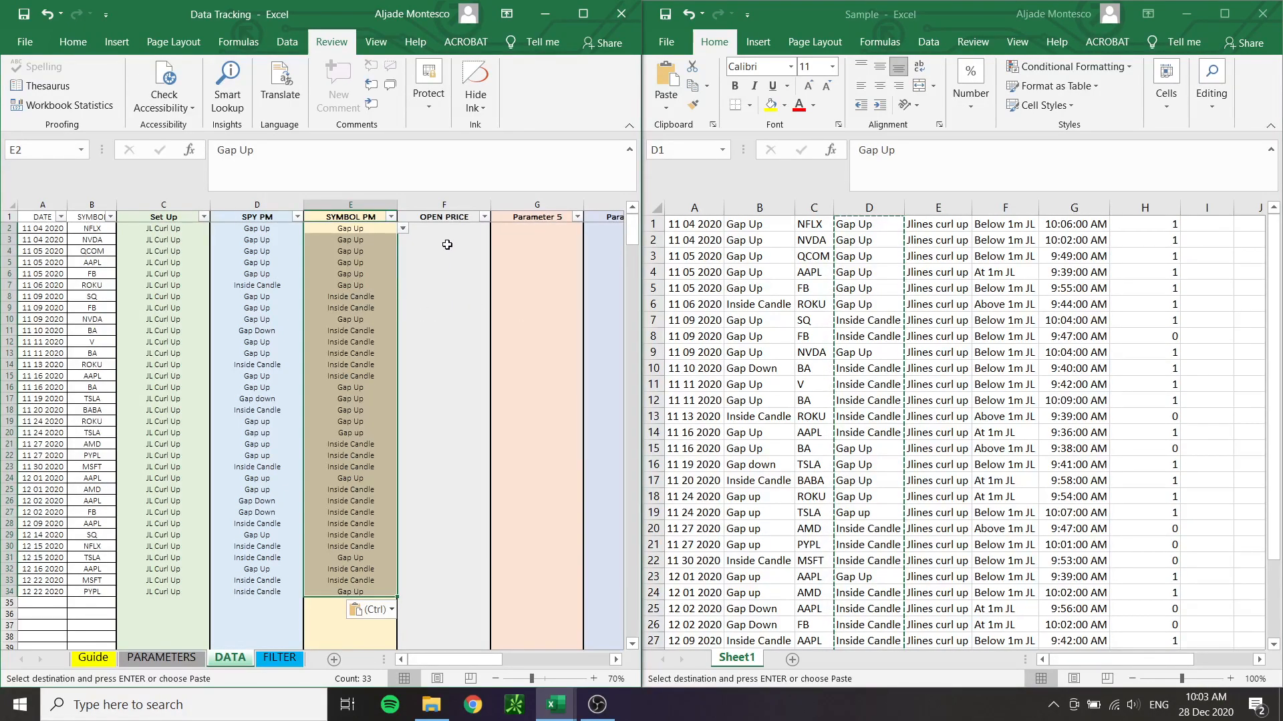
Copy the open price entries in F1:F33 of the Sample workbook and paste them as values into the OPEN PRICE column from F2
click(1023, 228)
drag(1024, 228, 1014, 601)
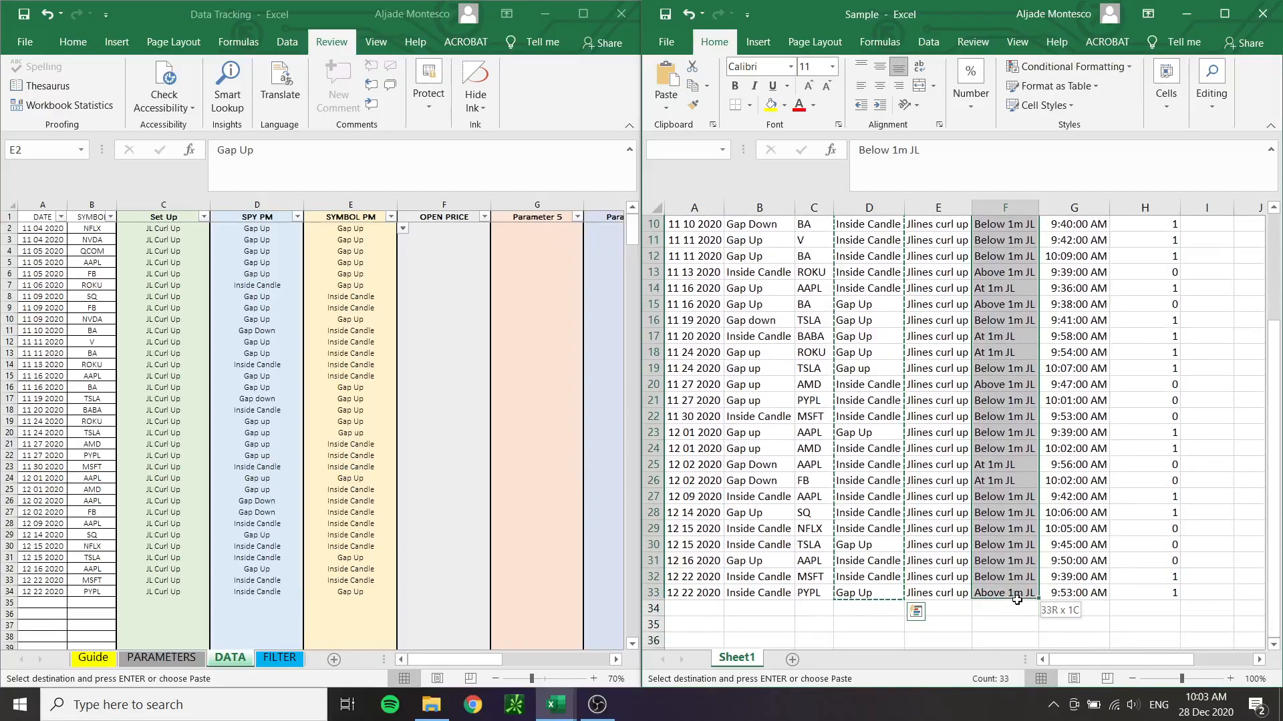
key(ctrl+c)
scroll(1015, 600, up, 3)
click(445, 229)
right_click(445, 229)
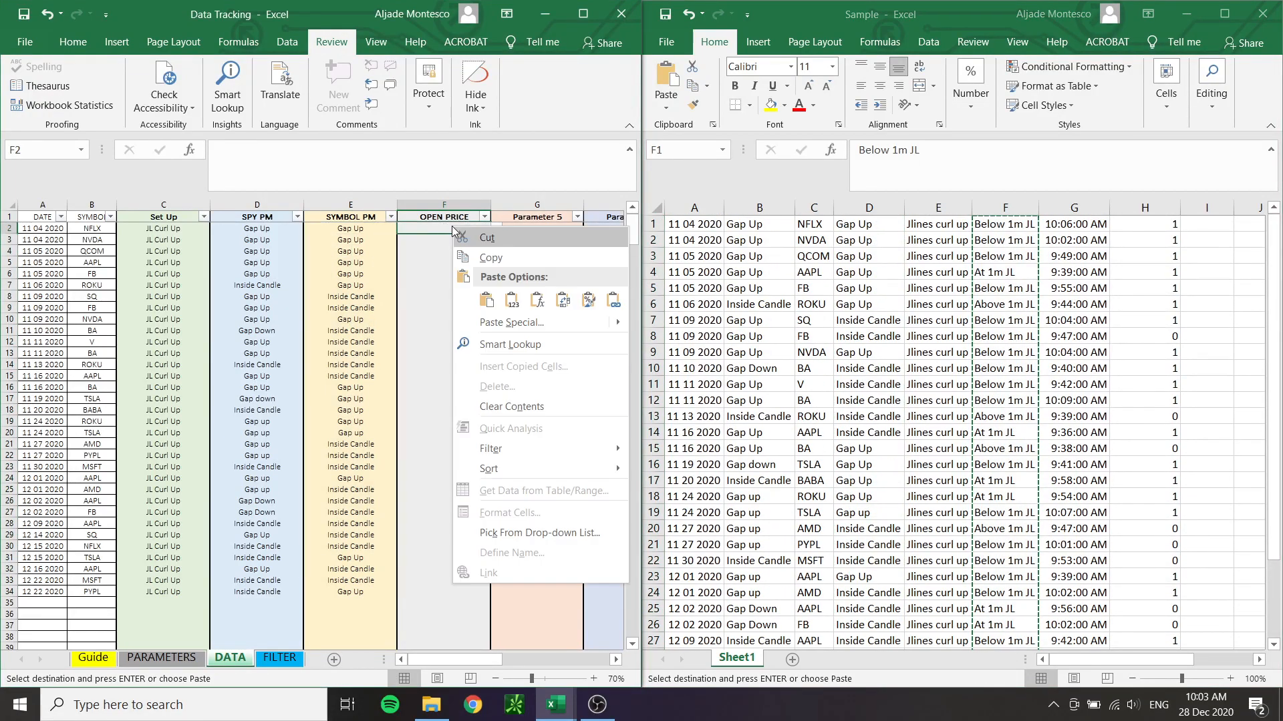
click(507, 298)
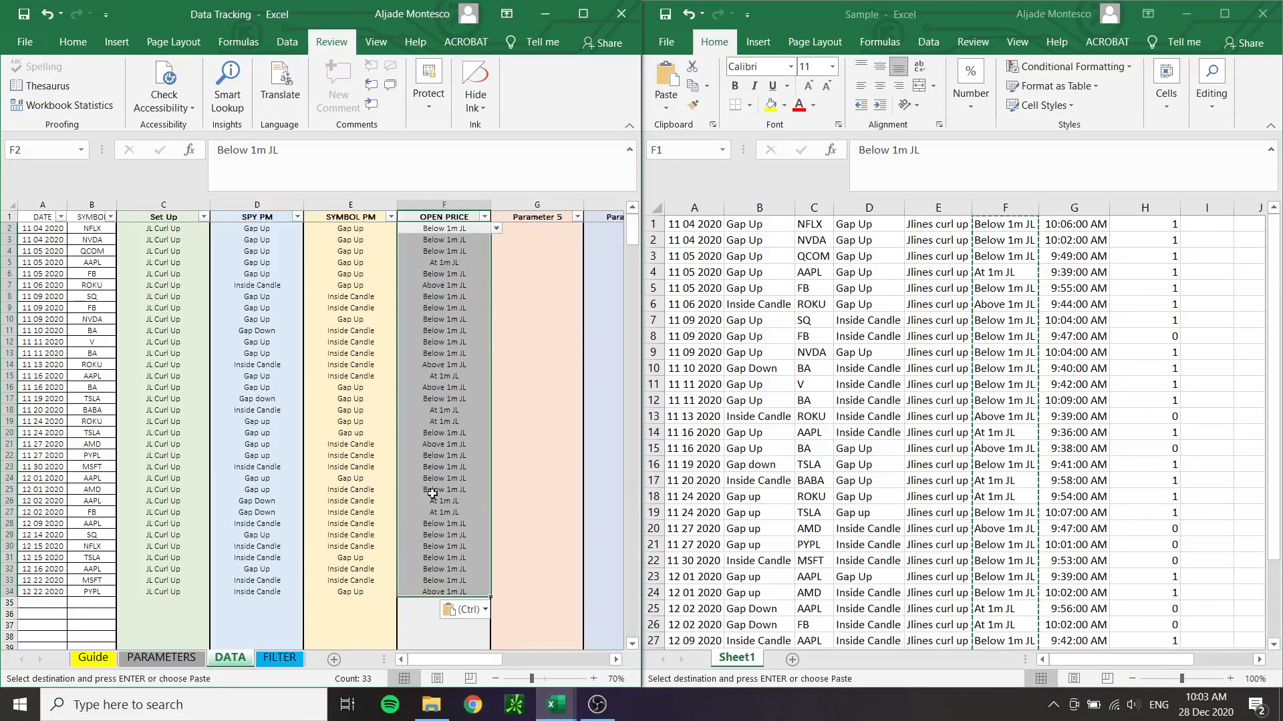
Choose N/A as the Parameter 5 option in G2 for the first trade
click(505, 345)
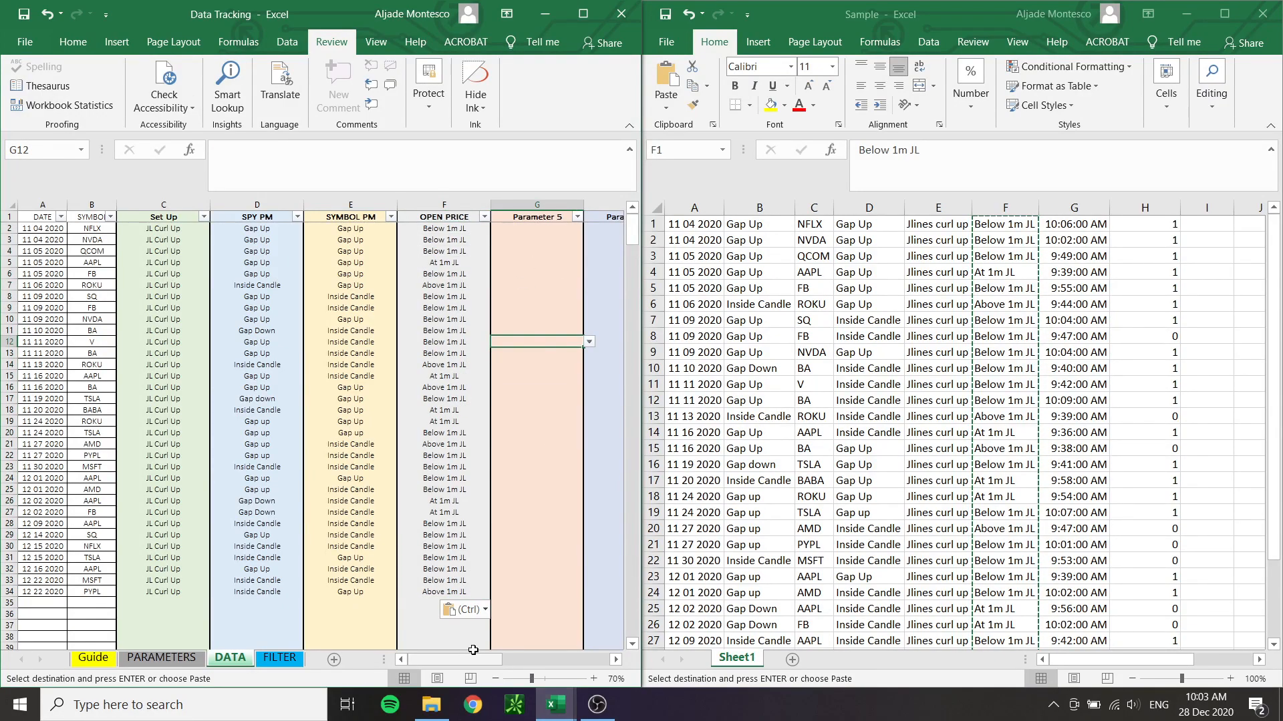
drag(467, 659, 529, 680)
click(171, 237)
click(208, 239)
click(193, 226)
click(193, 226)
click(209, 227)
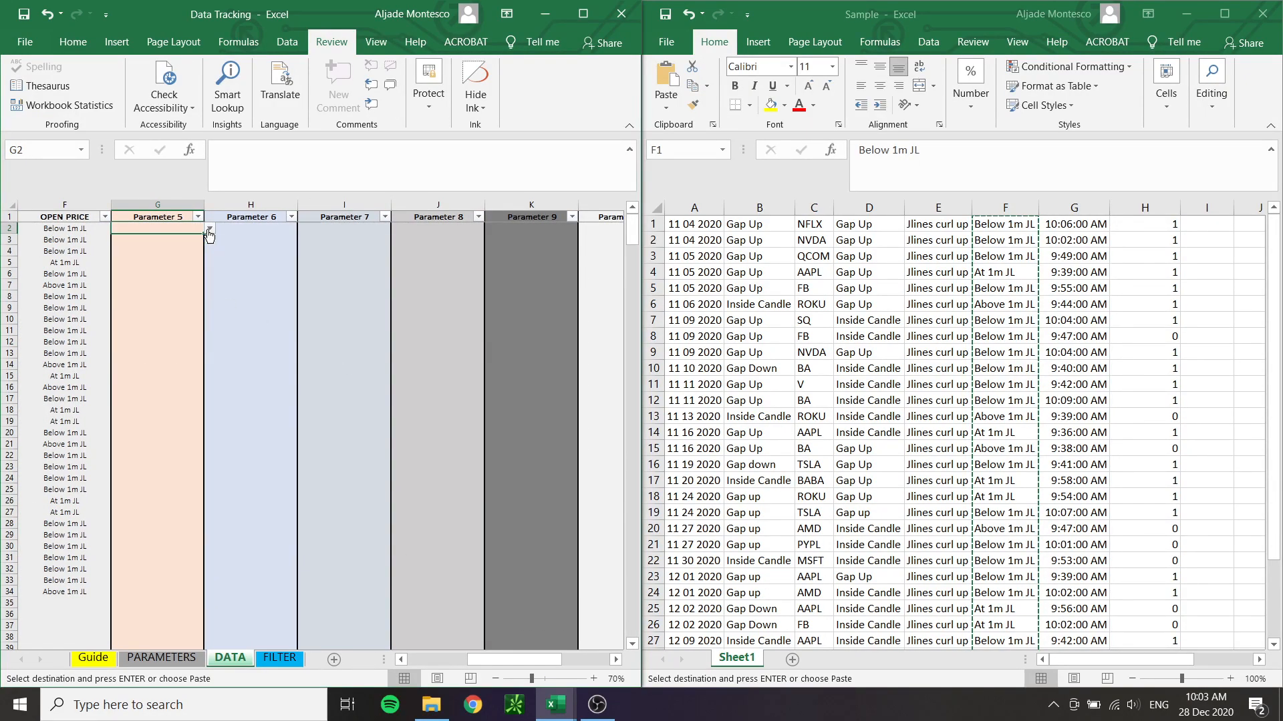
click(169, 240)
Copy the N/A entry to H2:L2, covering Parameter 6 through Parameter 10 for the first trade
drag(227, 231, 469, 229)
key(ctrl+v)
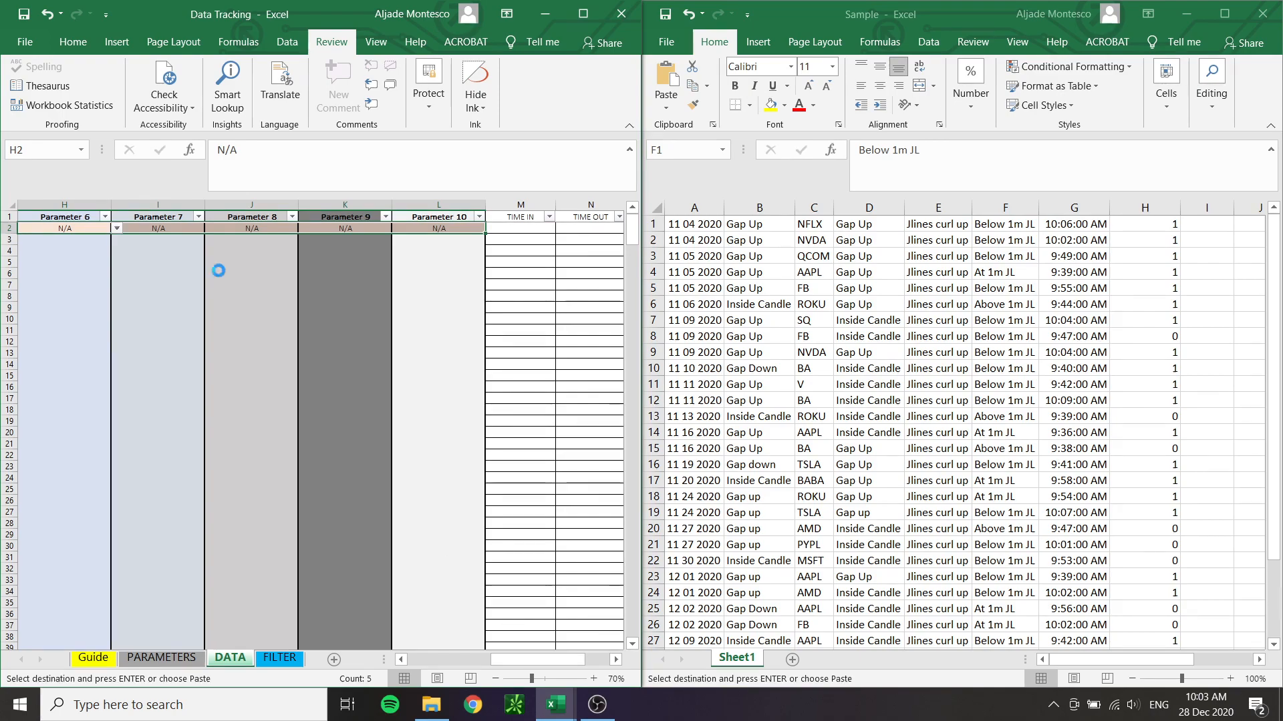
right_click(147, 228)
click(200, 298)
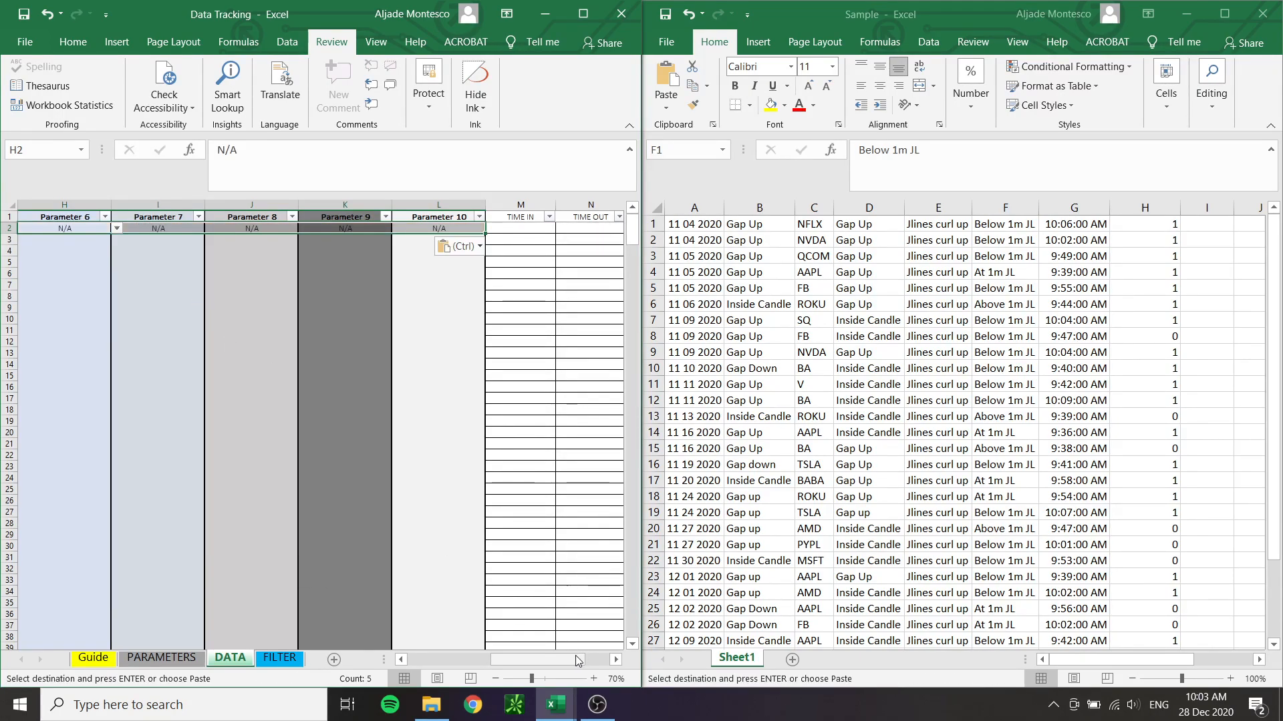
Copy N/A to G3:L34 so Parameter 5 through Parameter 10 are filled for all the remaining trades
drag(579, 662, 496, 662)
click(537, 228)
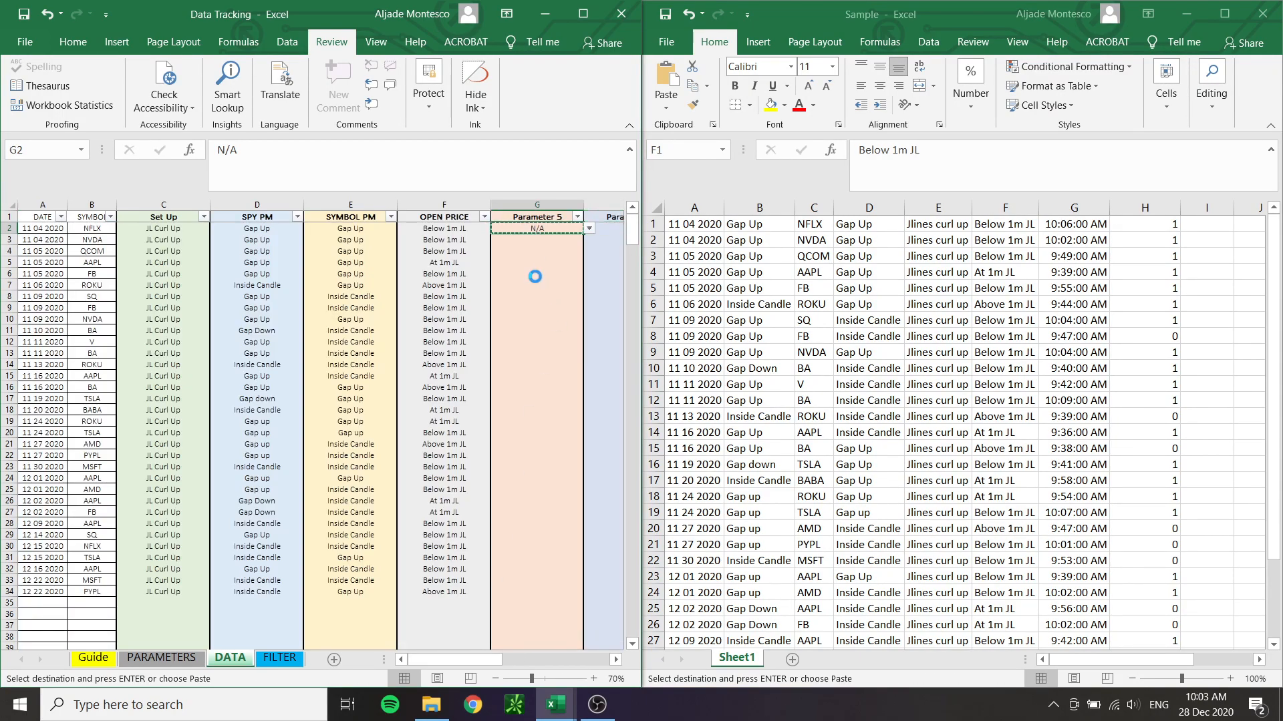
drag(519, 242, 343, 650)
click(427, 659)
drag(455, 659, 505, 656)
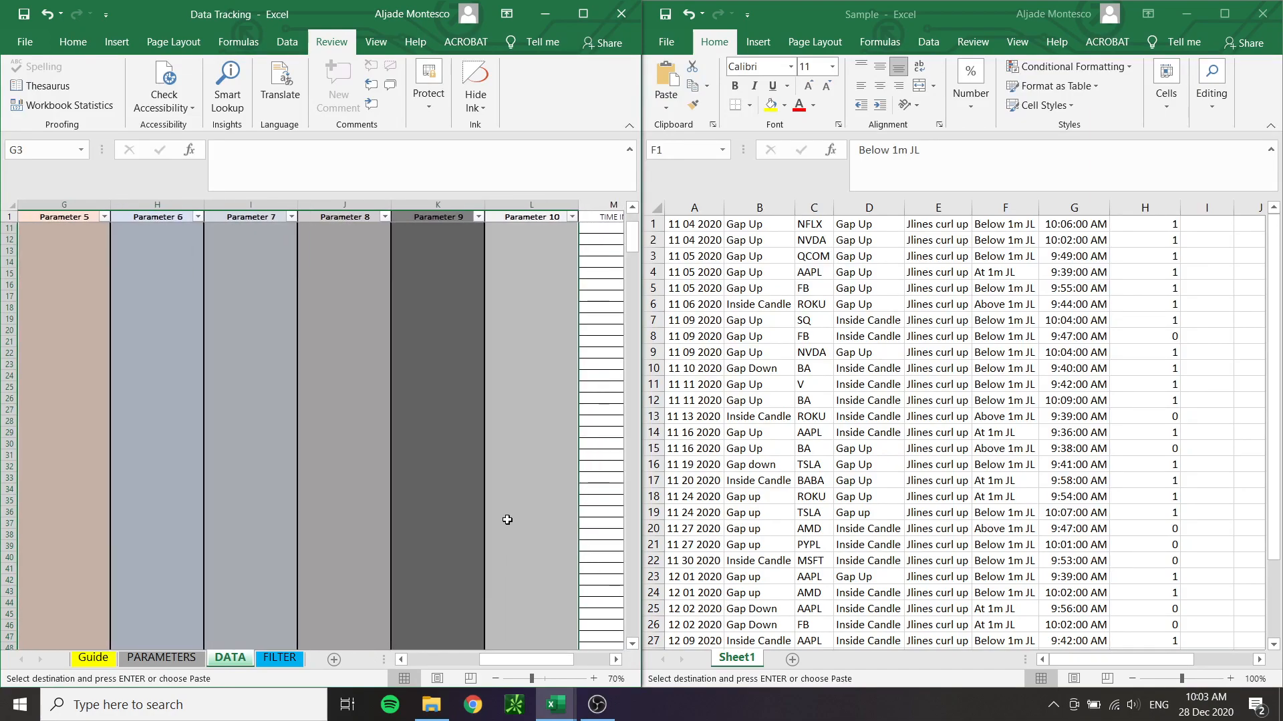
drag(49, 483, 527, 257)
right_click(528, 256)
click(568, 332)
click(370, 622)
Copy the times in G1:G33 of the Sample workbook and paste them as values into the TIME IN column from M2
drag(492, 662, 527, 660)
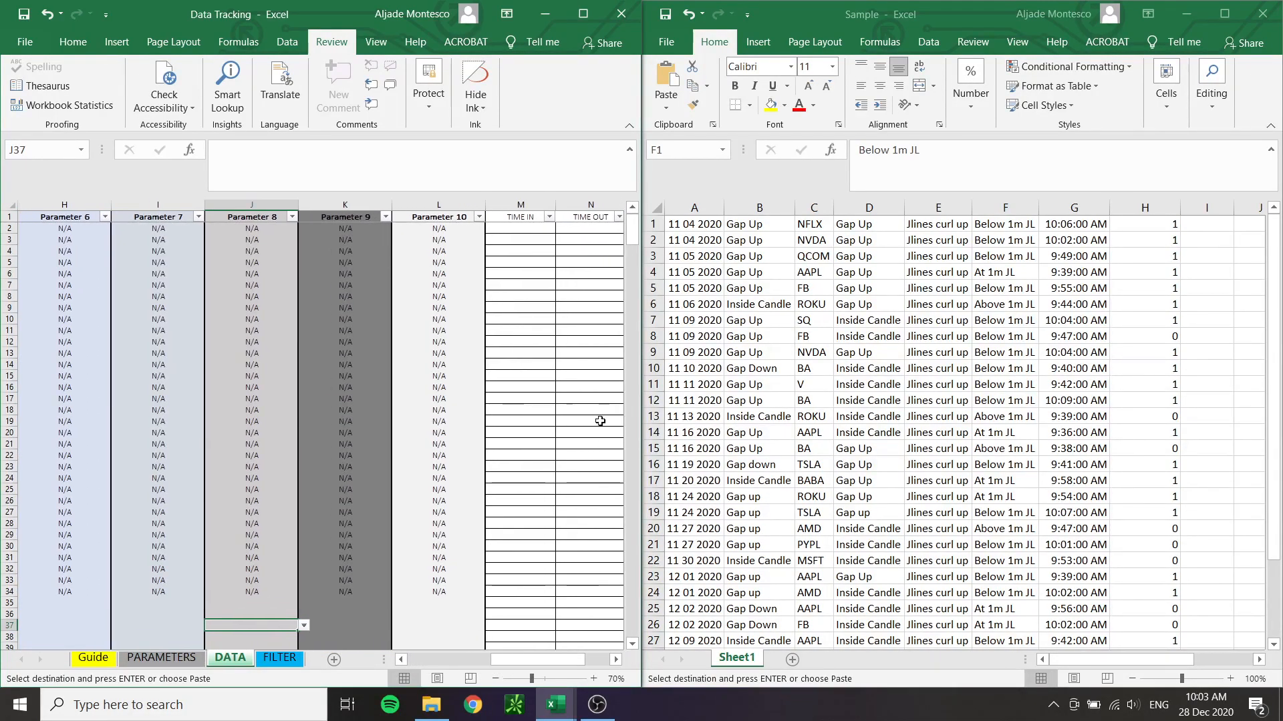
click(535, 327)
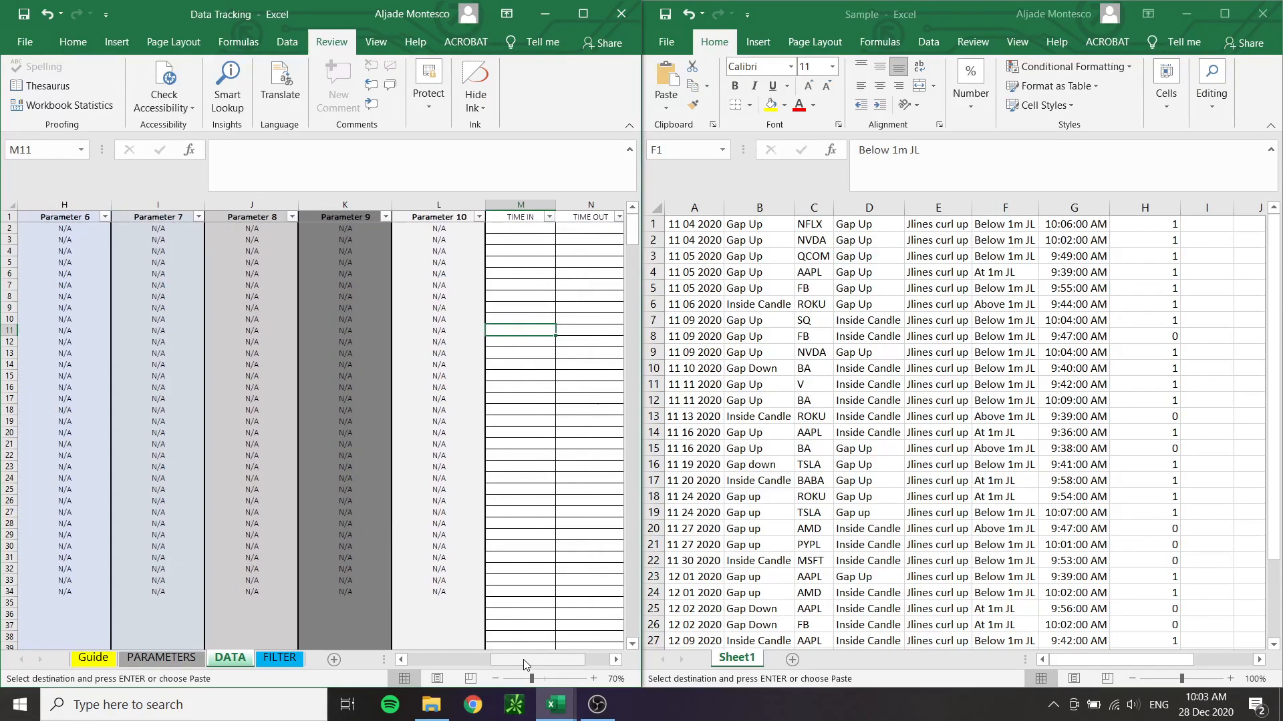
click(616, 660)
click(615, 660)
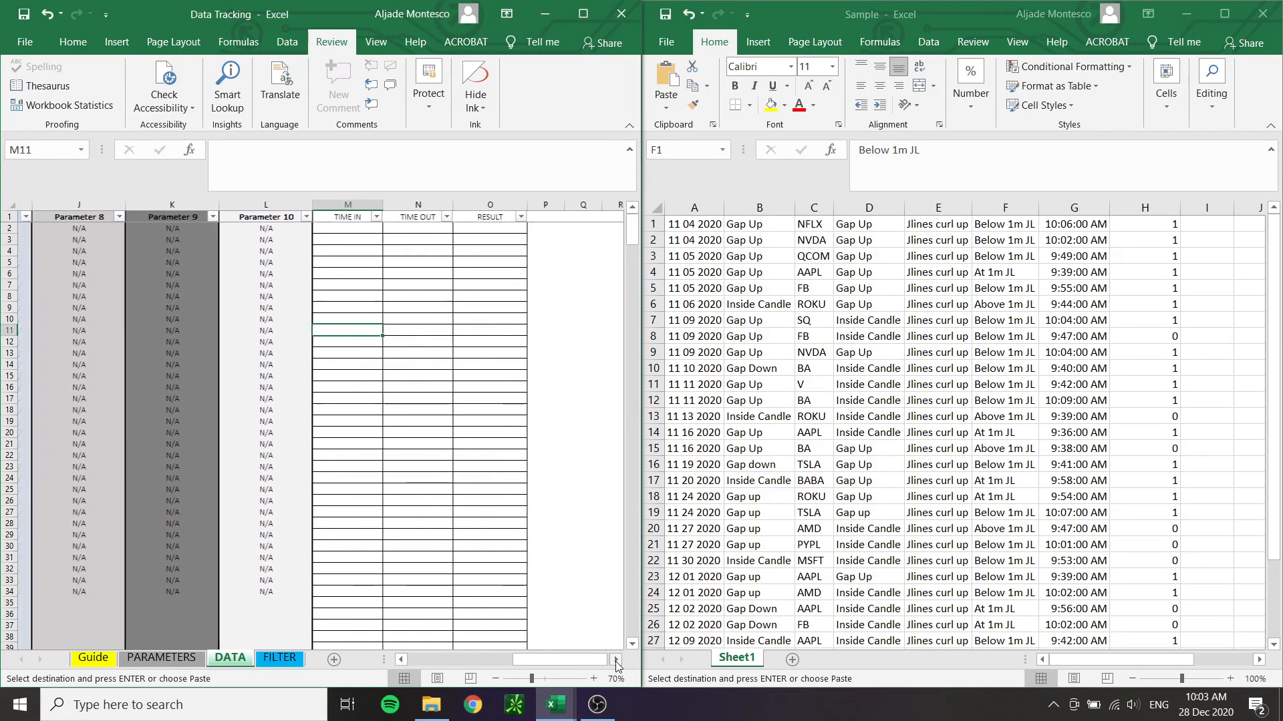
click(1018, 427)
click(923, 300)
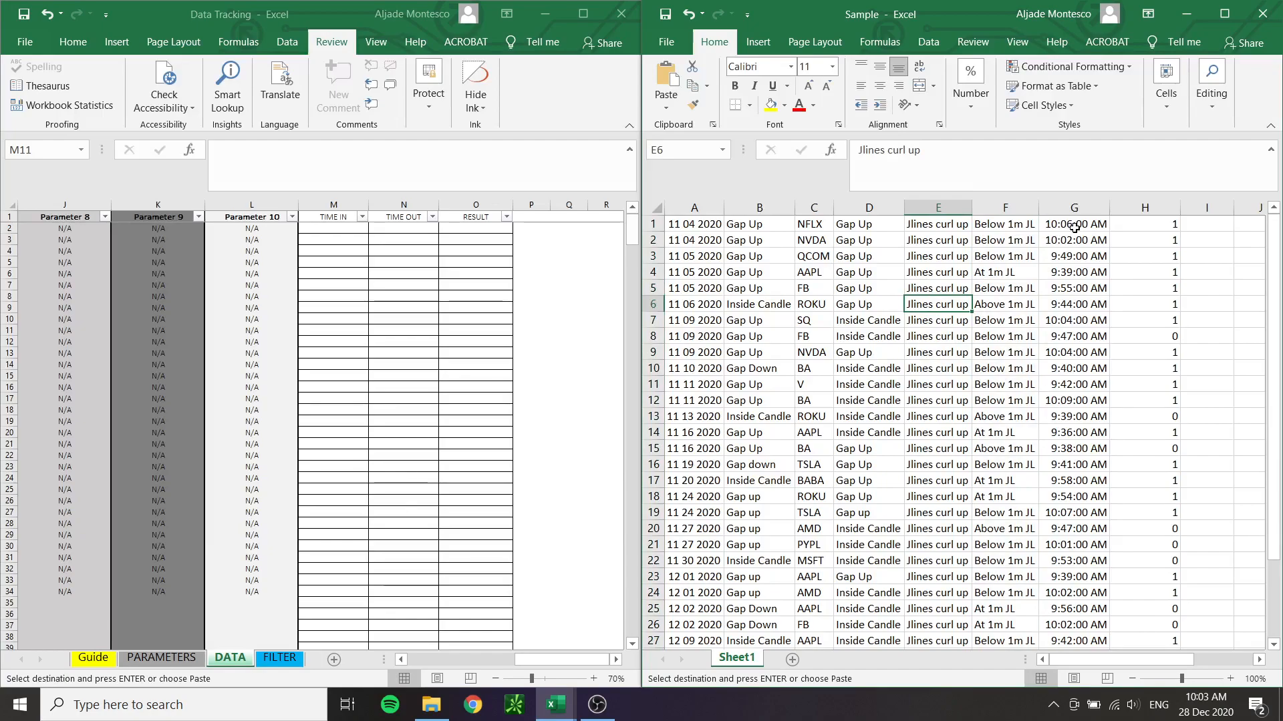
drag(1074, 228, 1075, 578)
key(ctrl+c)
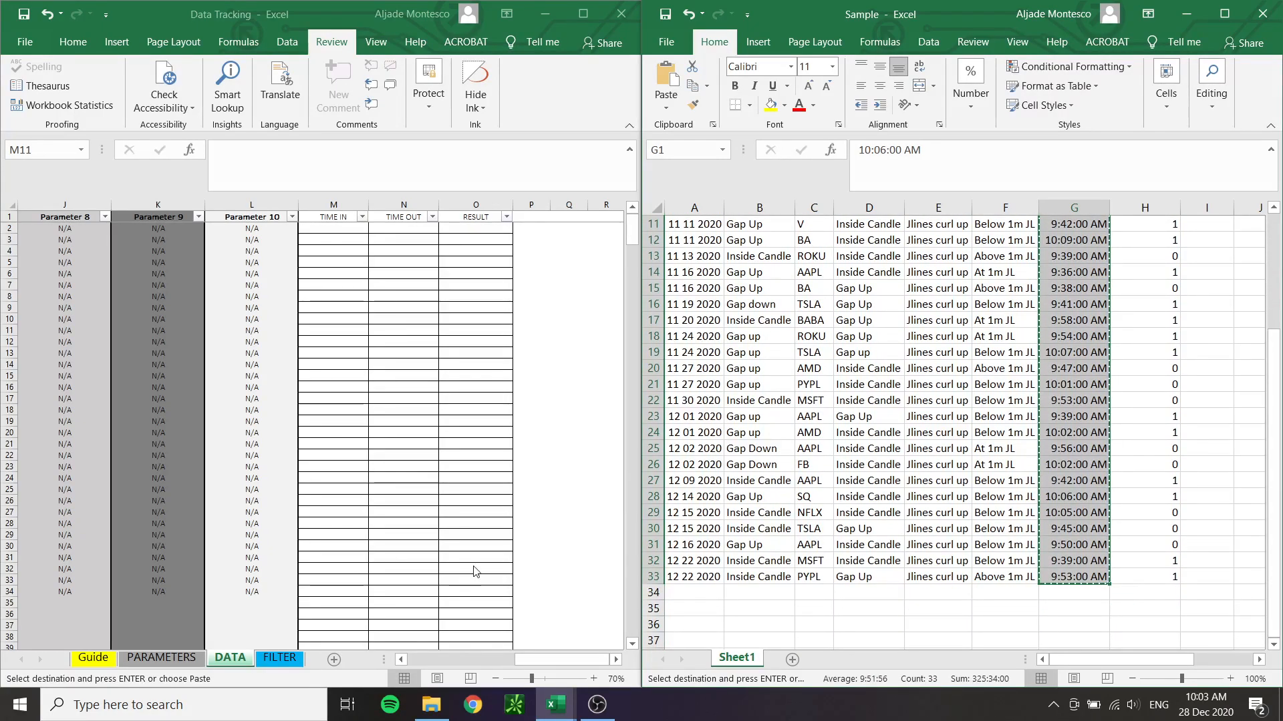
click(352, 229)
right_click(352, 229)
click(412, 303)
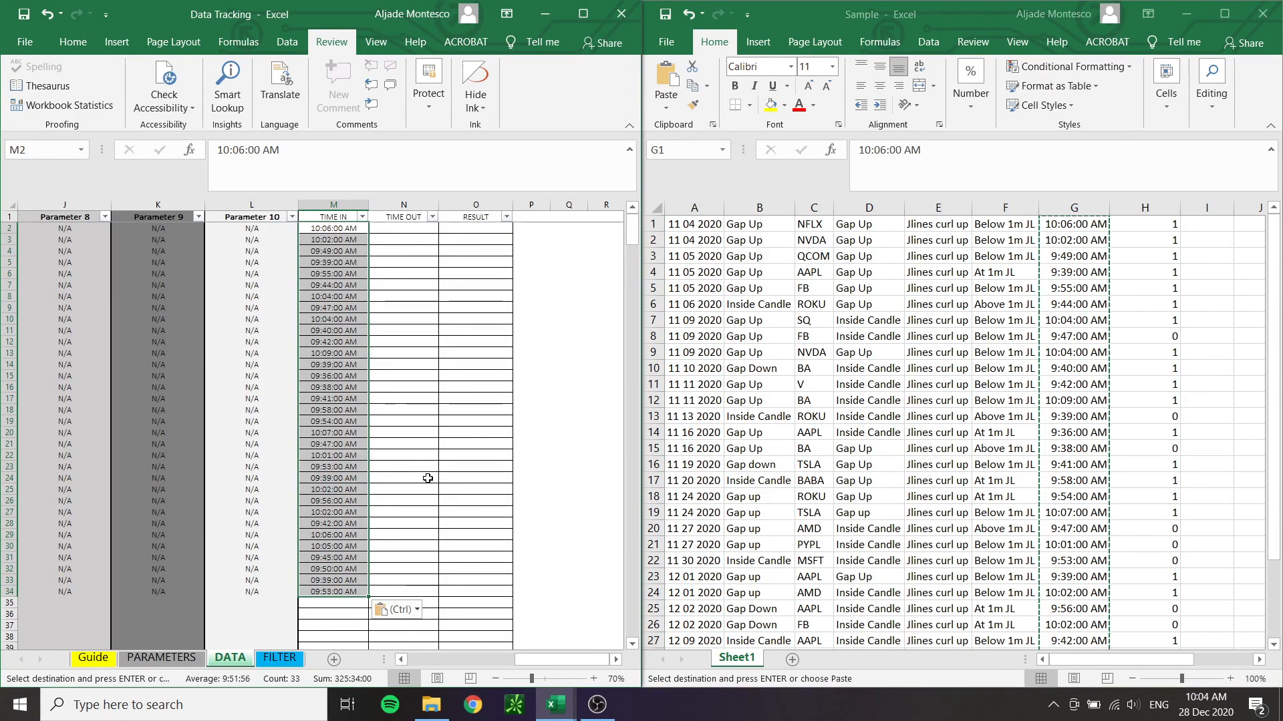
Copy the 1 and 0 outcomes in H1:H33 of the Sample workbook and paste them as values into the RESULT column from O2
drag(1163, 225, 1173, 627)
key(ctrl+c)
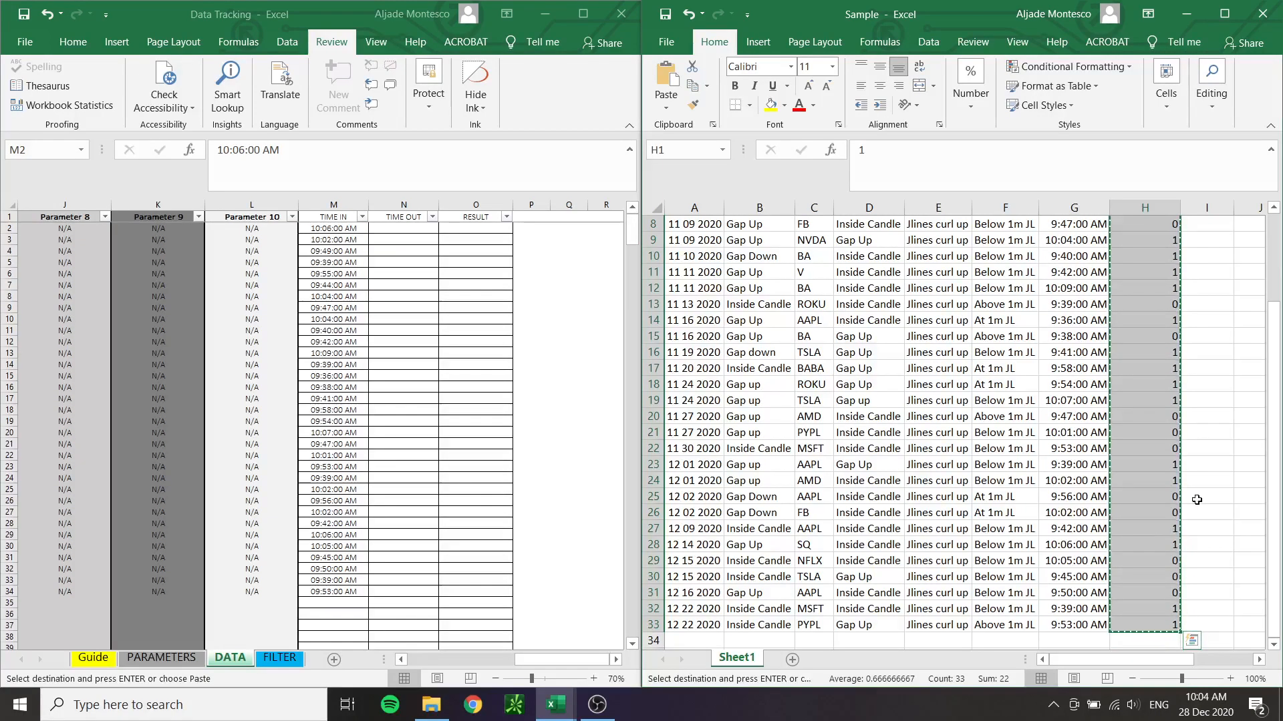
click(476, 228)
right_click(493, 229)
click(549, 301)
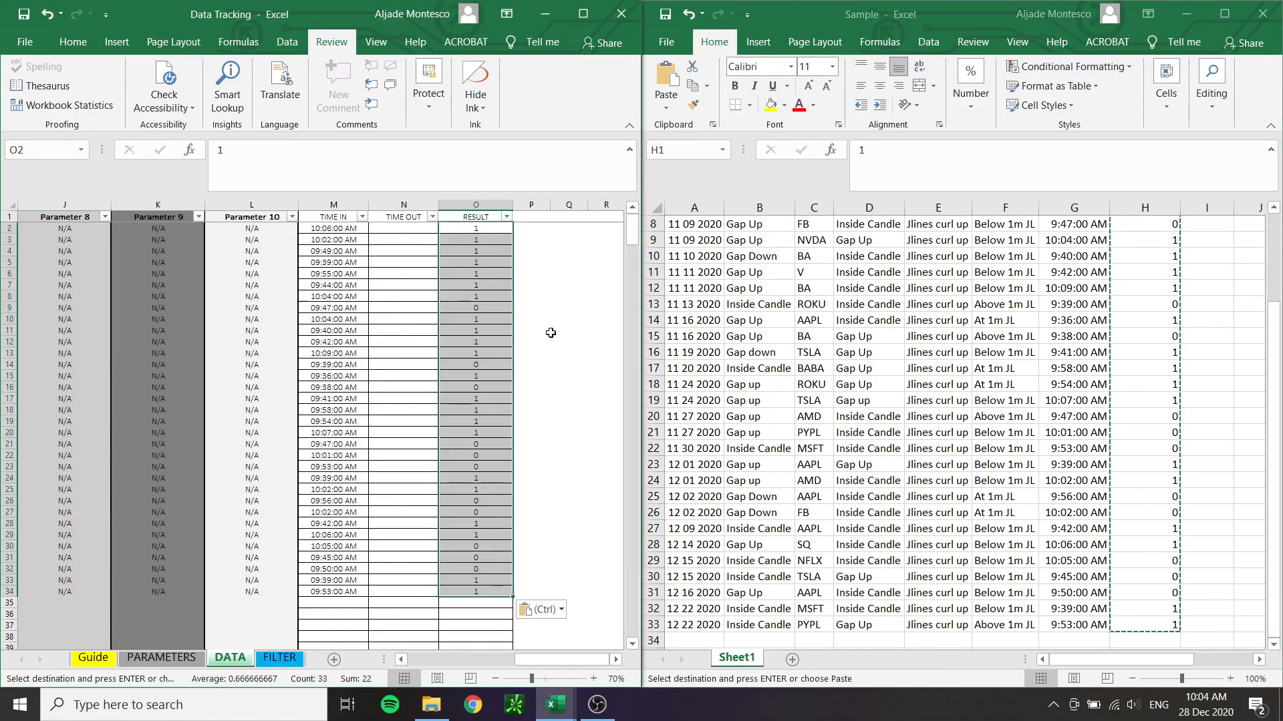
Maximize the Data Tracking workbook window and show the FILTER sheet
click(375, 479)
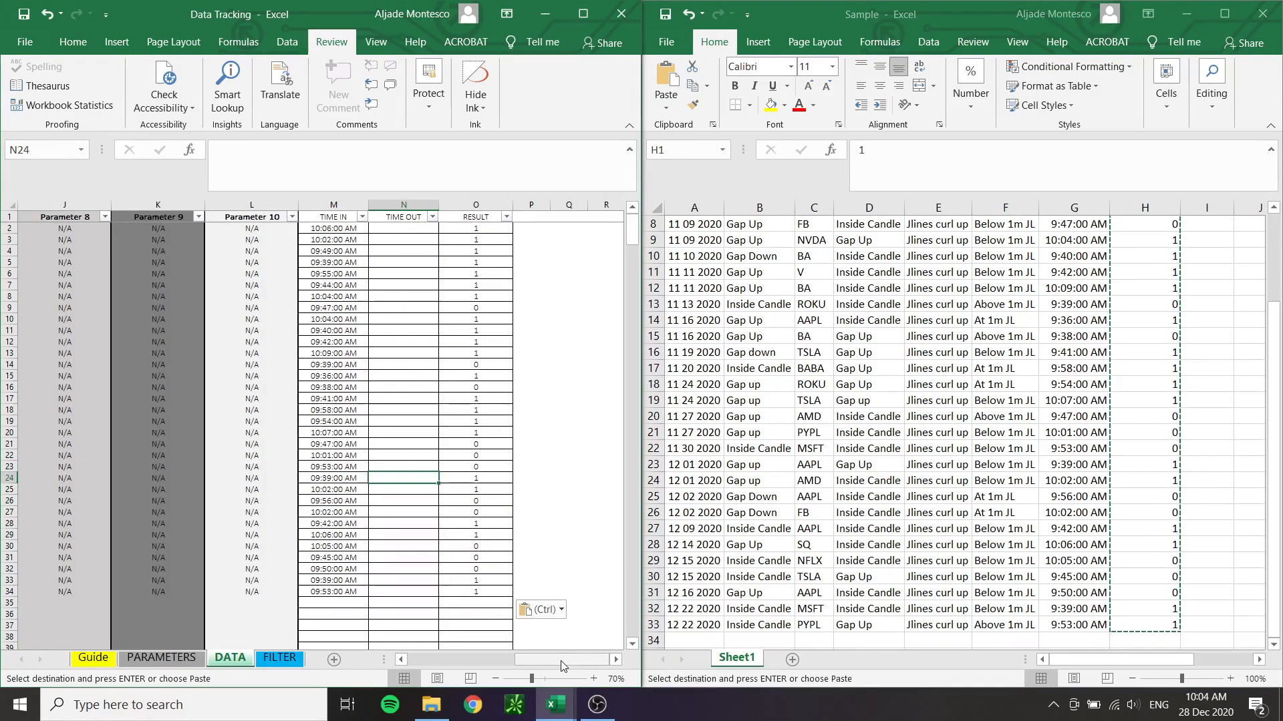
drag(559, 659, 427, 664)
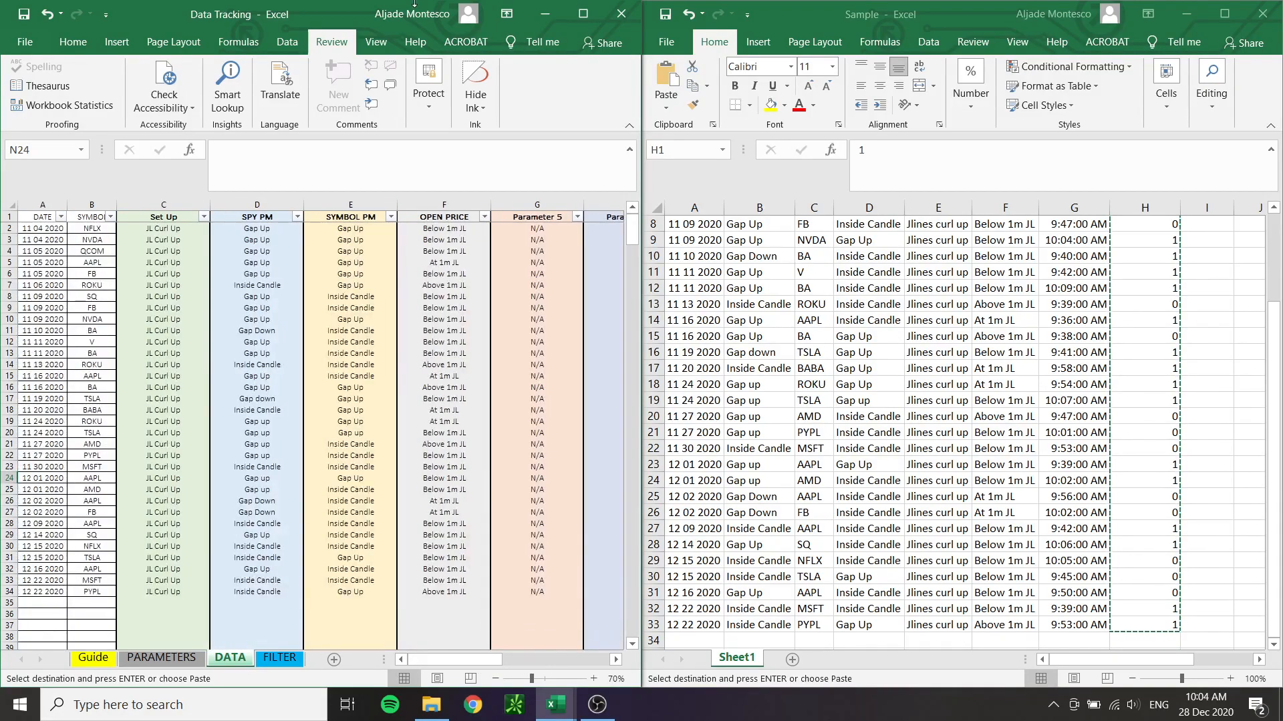
double_click(334, 10)
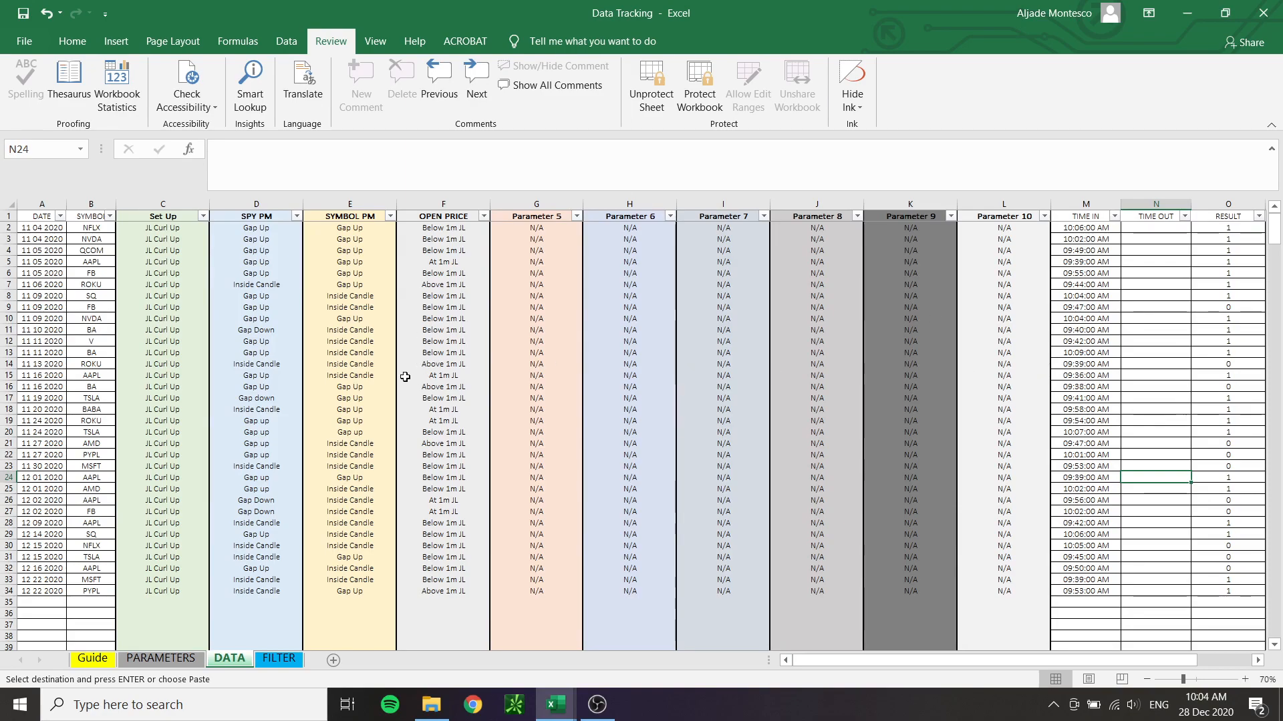
click(279, 659)
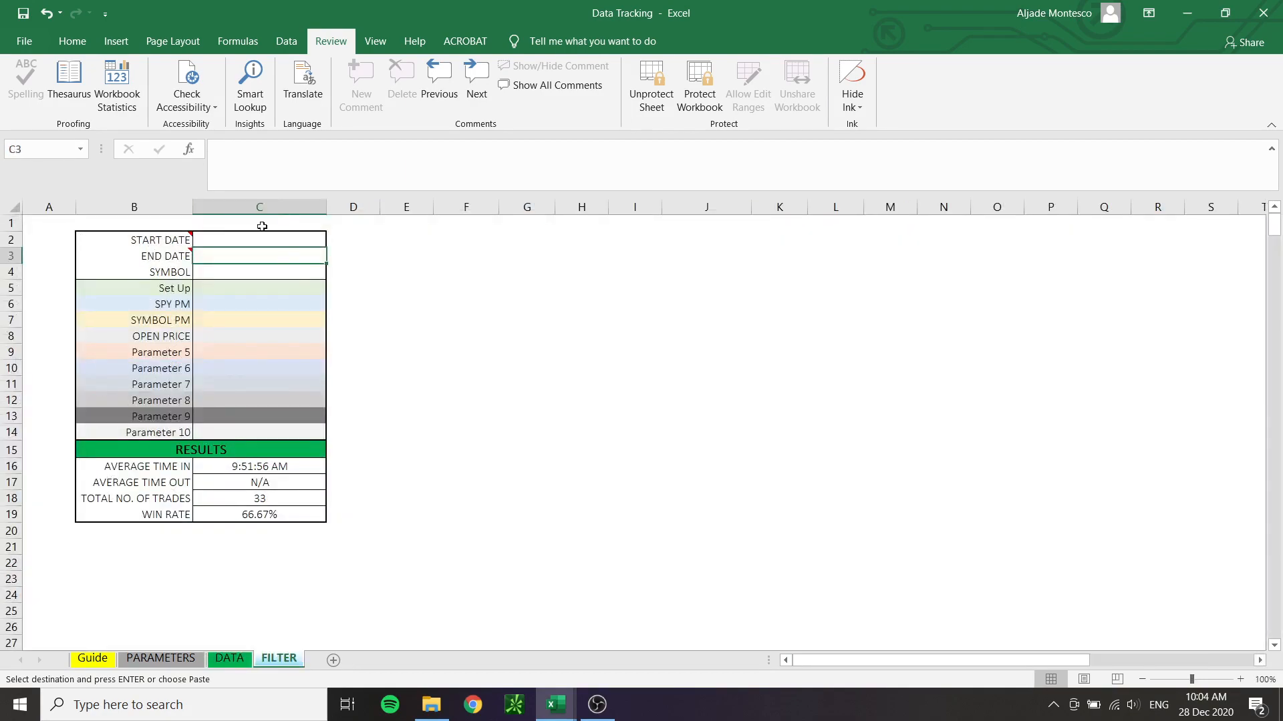
Set the FILTER sheet's START DATE to 11 04 2020 and its END DATE to 12 22 2020, matching the trades on the DATA sheet
mouse_move(165, 235)
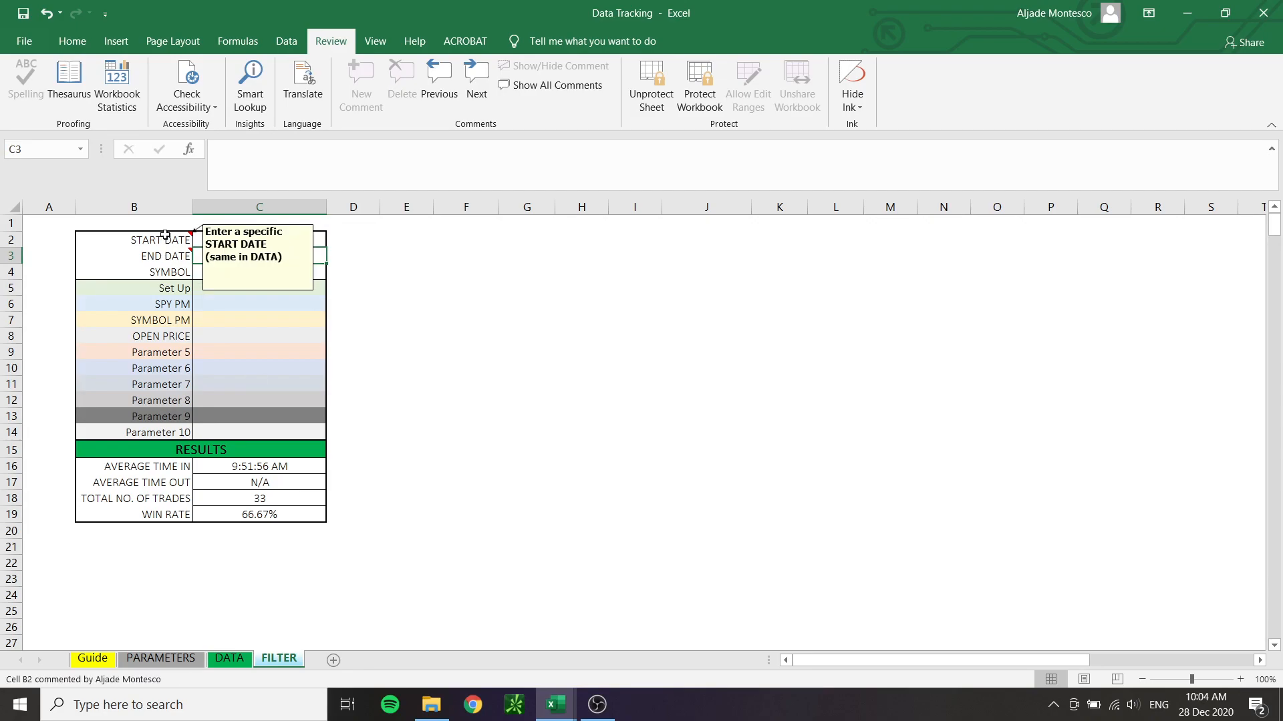
click(229, 659)
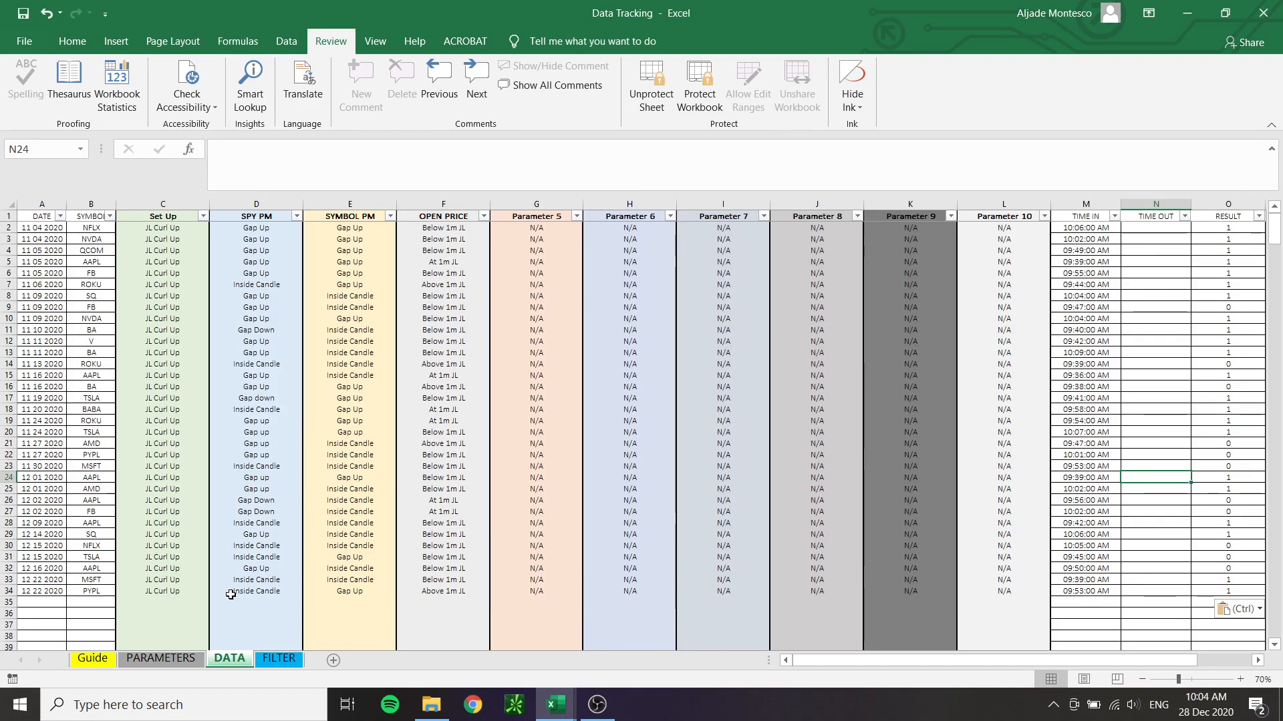
click(278, 659)
click(265, 240)
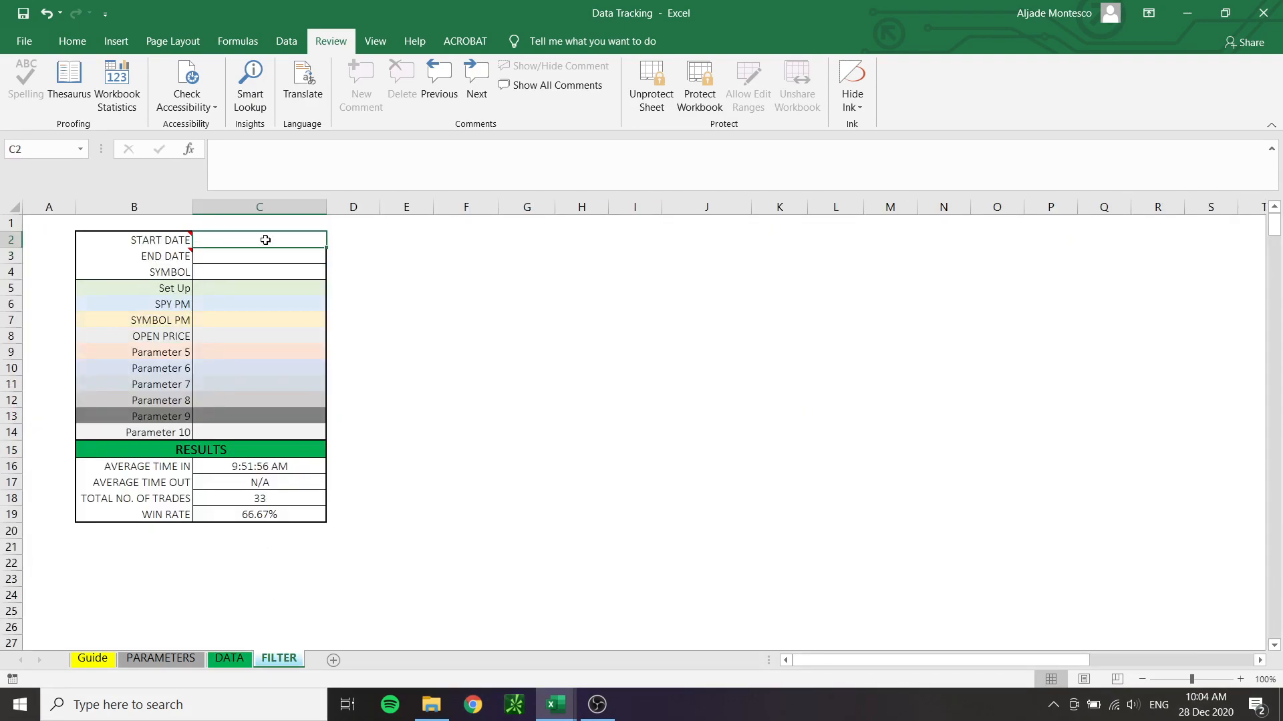
text(11 04 2020)
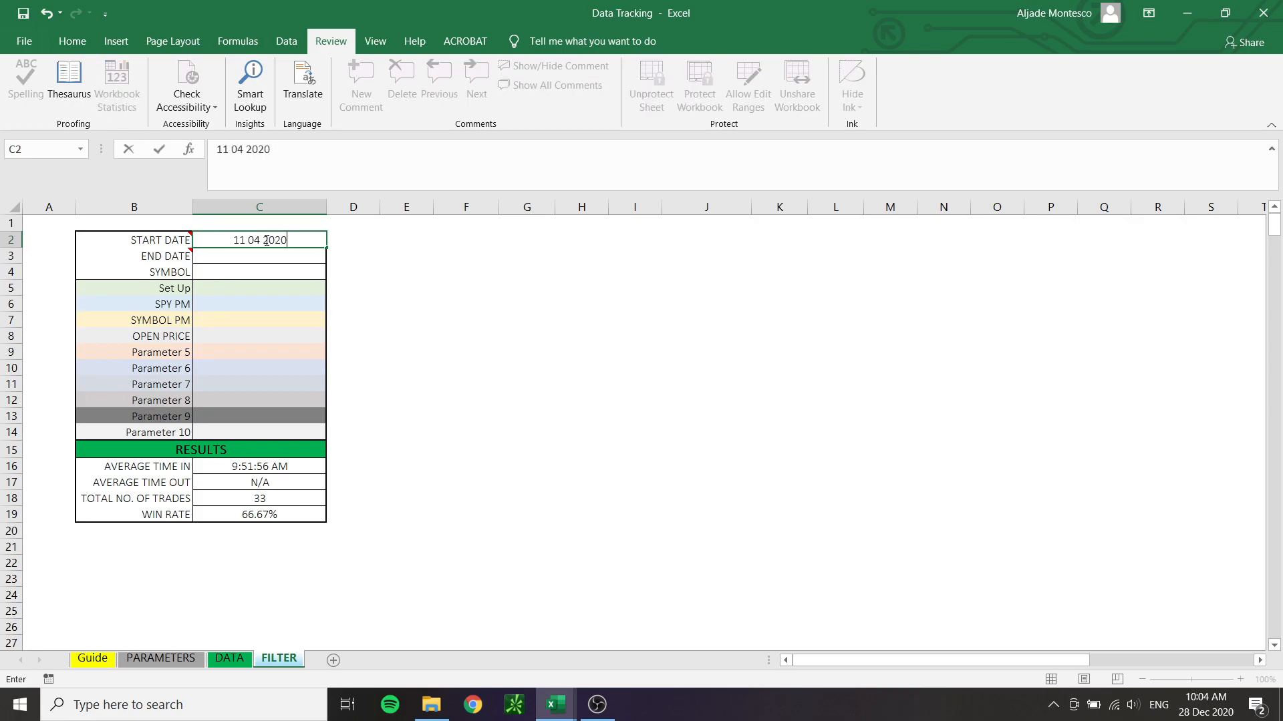
key(Return)
click(226, 660)
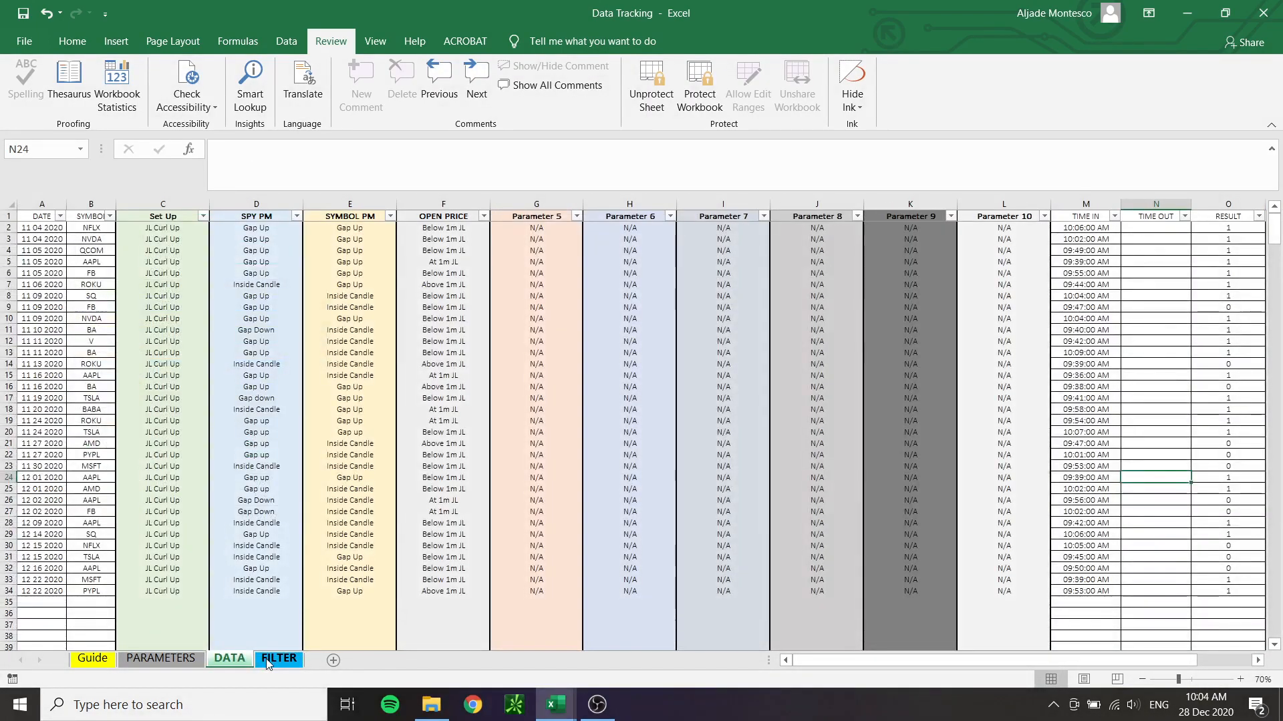
click(267, 661)
text(12 22 2020)
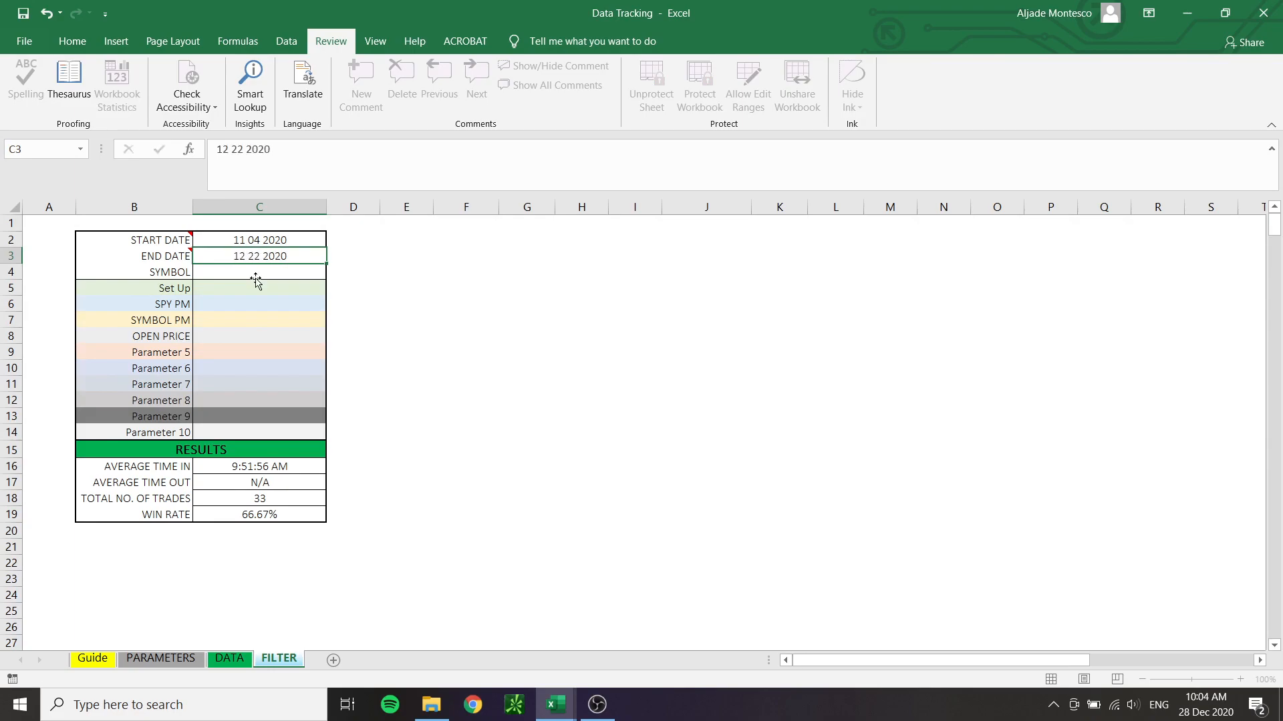
key(Return)
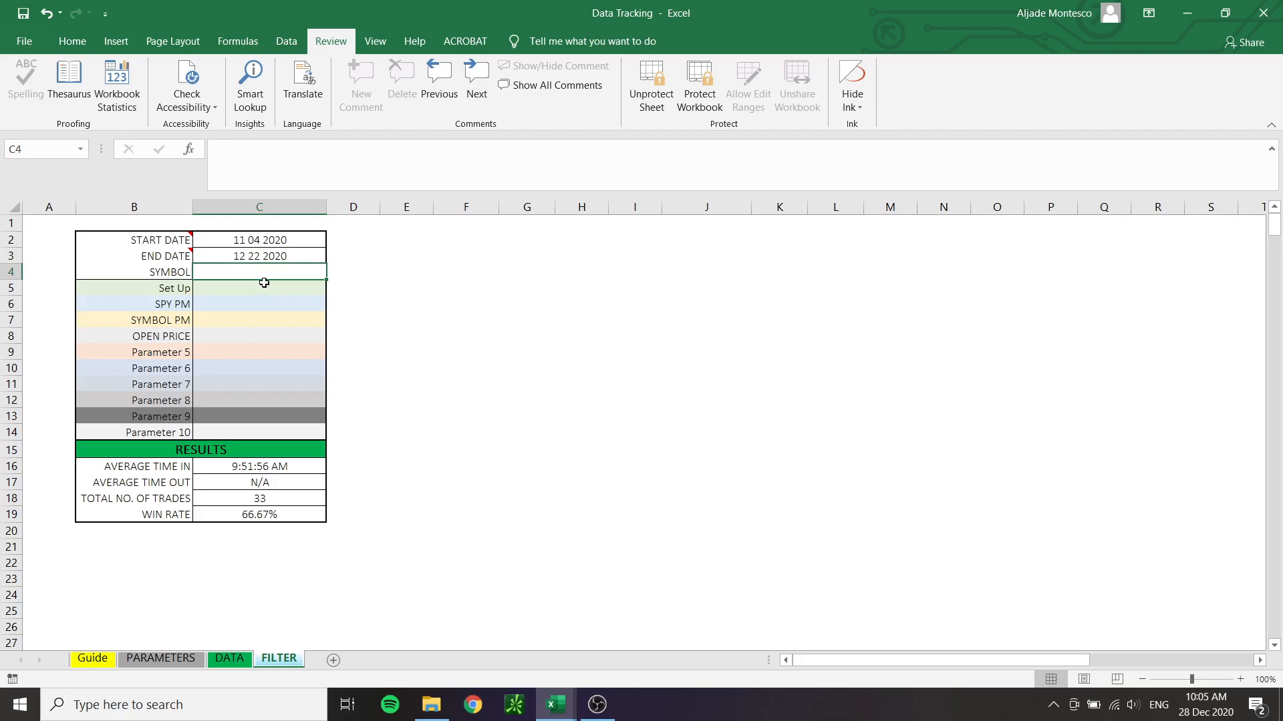
Check the trade dates on the DATA sheet and set the FILTER sheet's END DATE to 11 30 2020
click(229, 658)
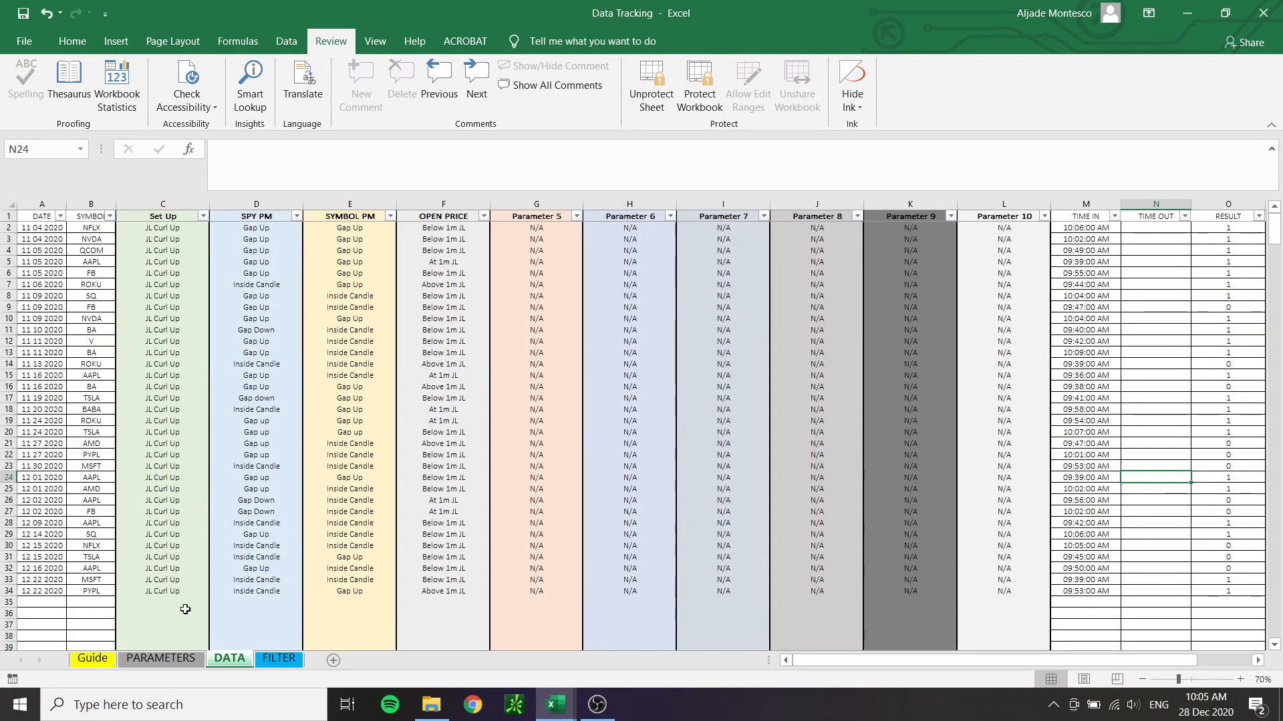
click(279, 659)
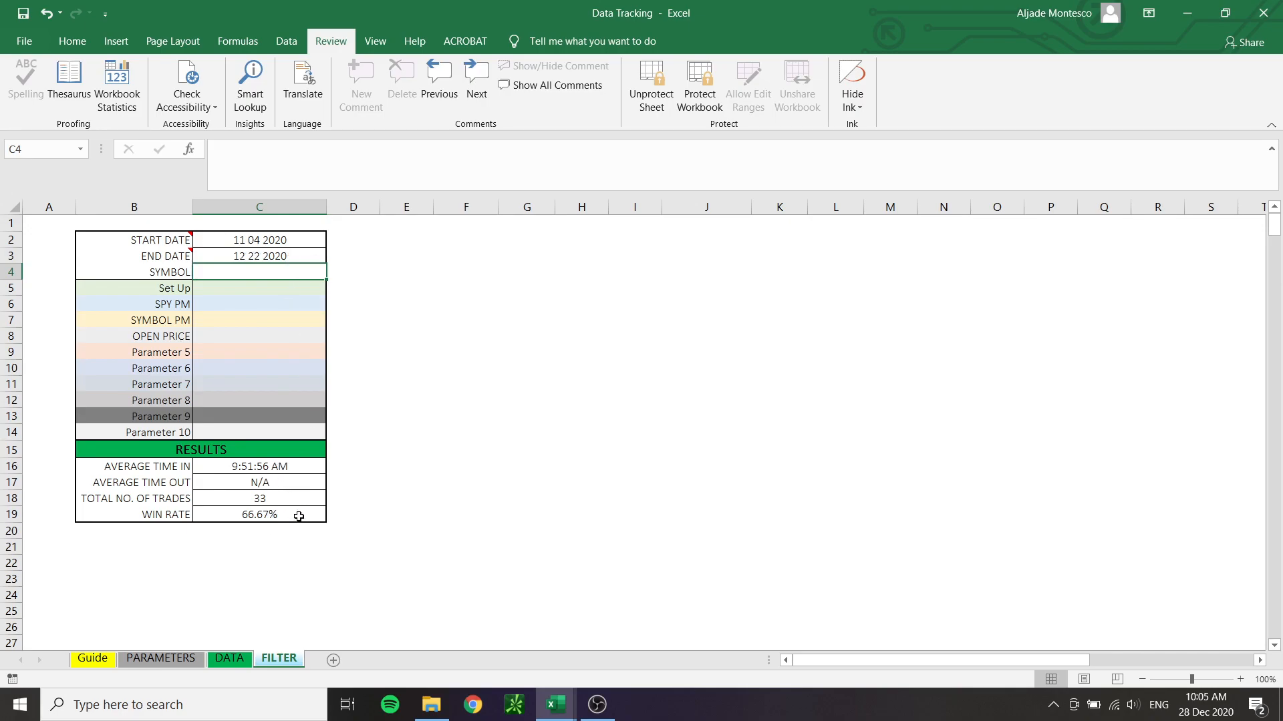
click(262, 257)
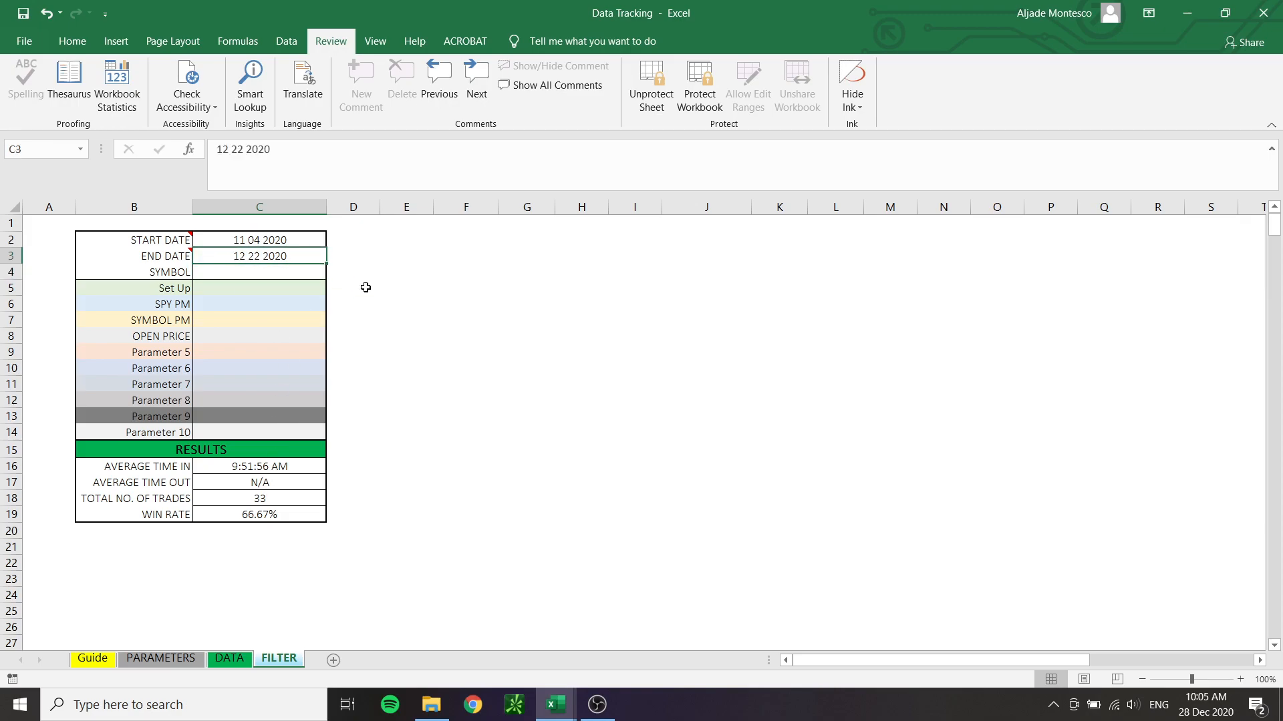
text(11 30 2020)
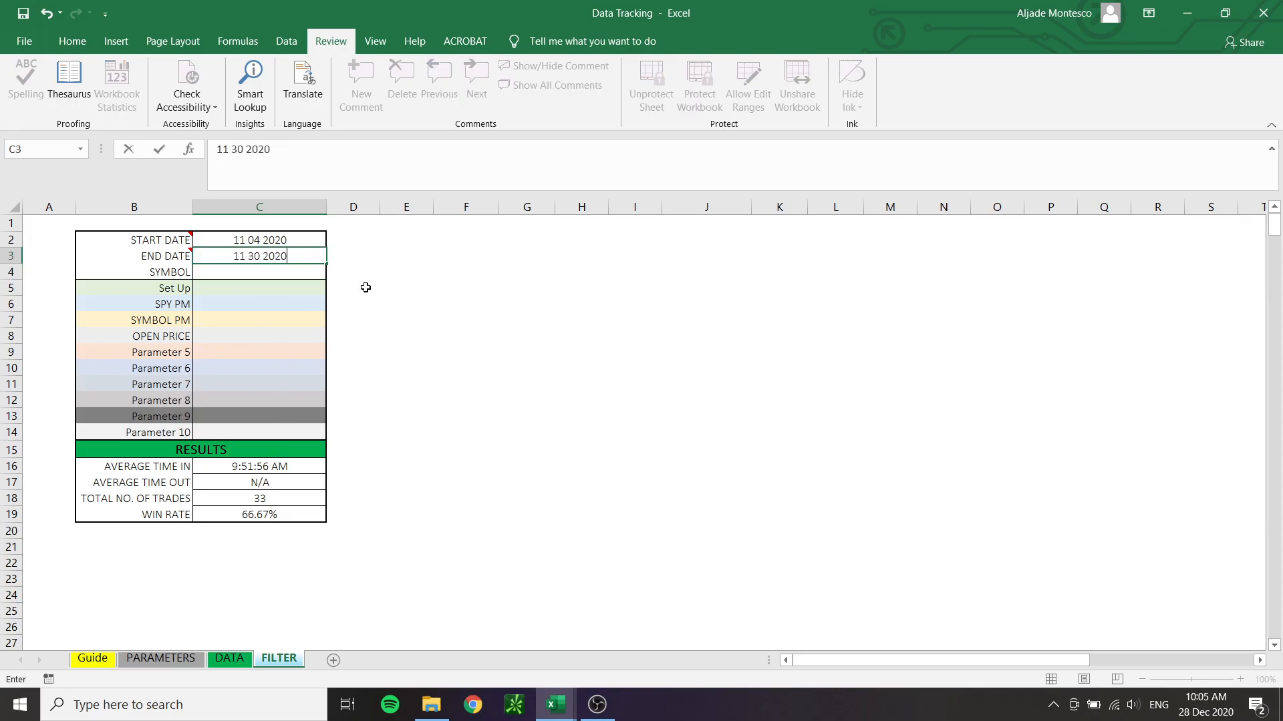
key(Return)
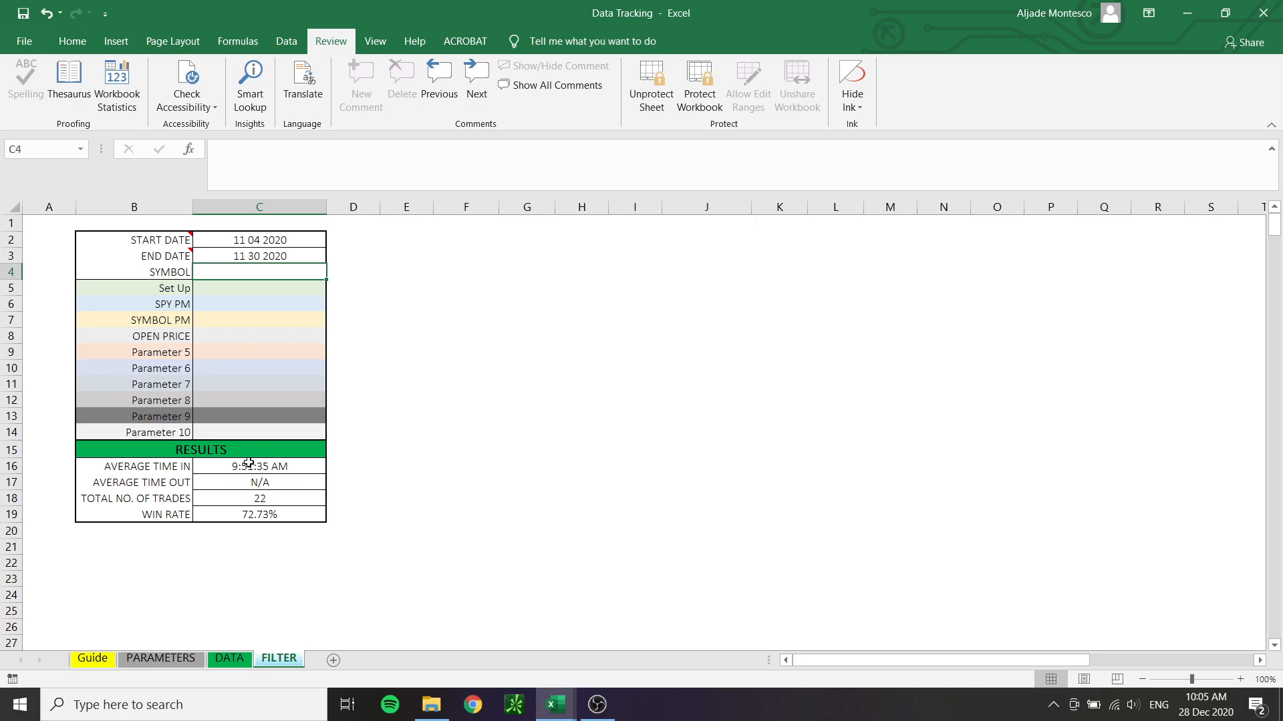
Set the END DATE on the FILTER sheet back to 12 22 2020
click(274, 257)
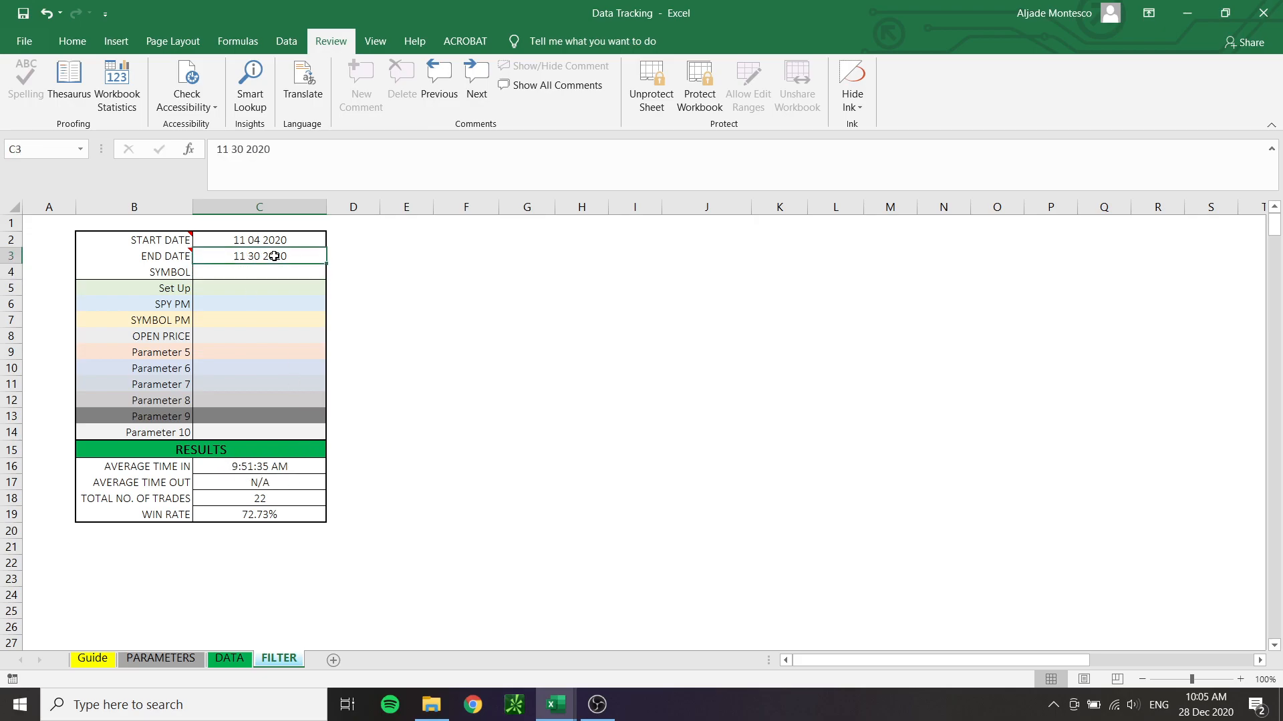
text(12 22 2020)
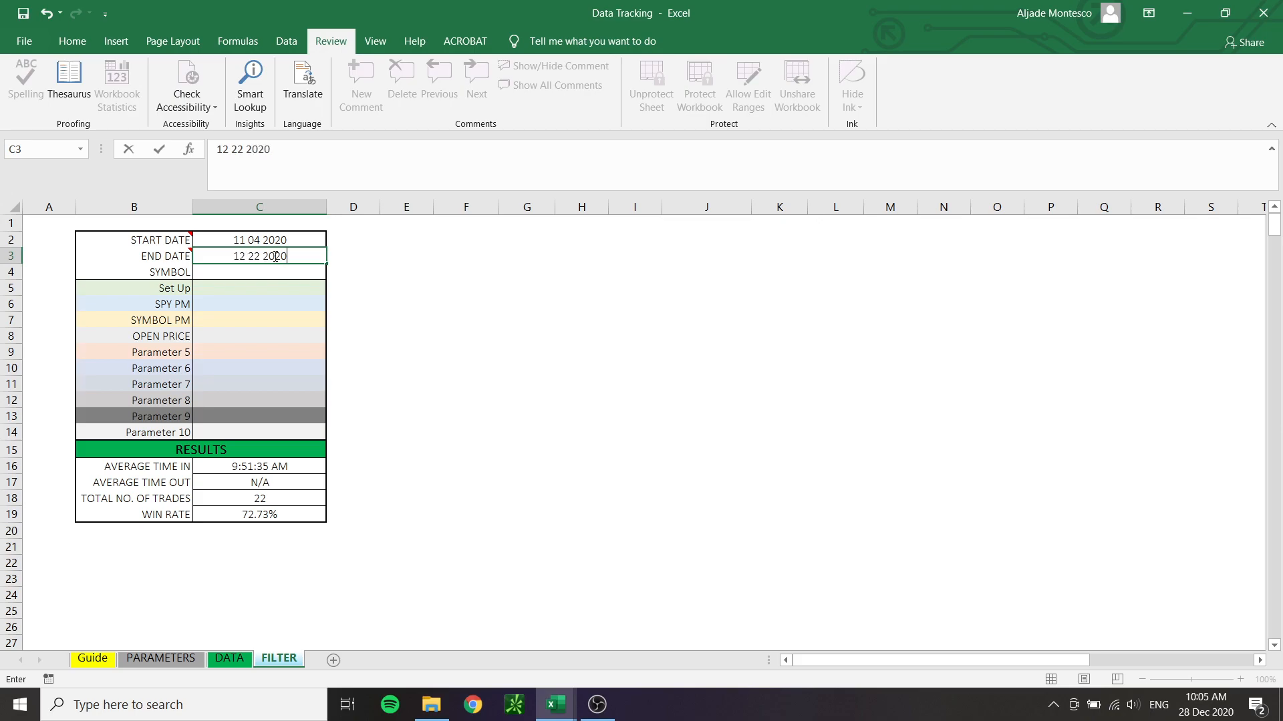
key(Return)
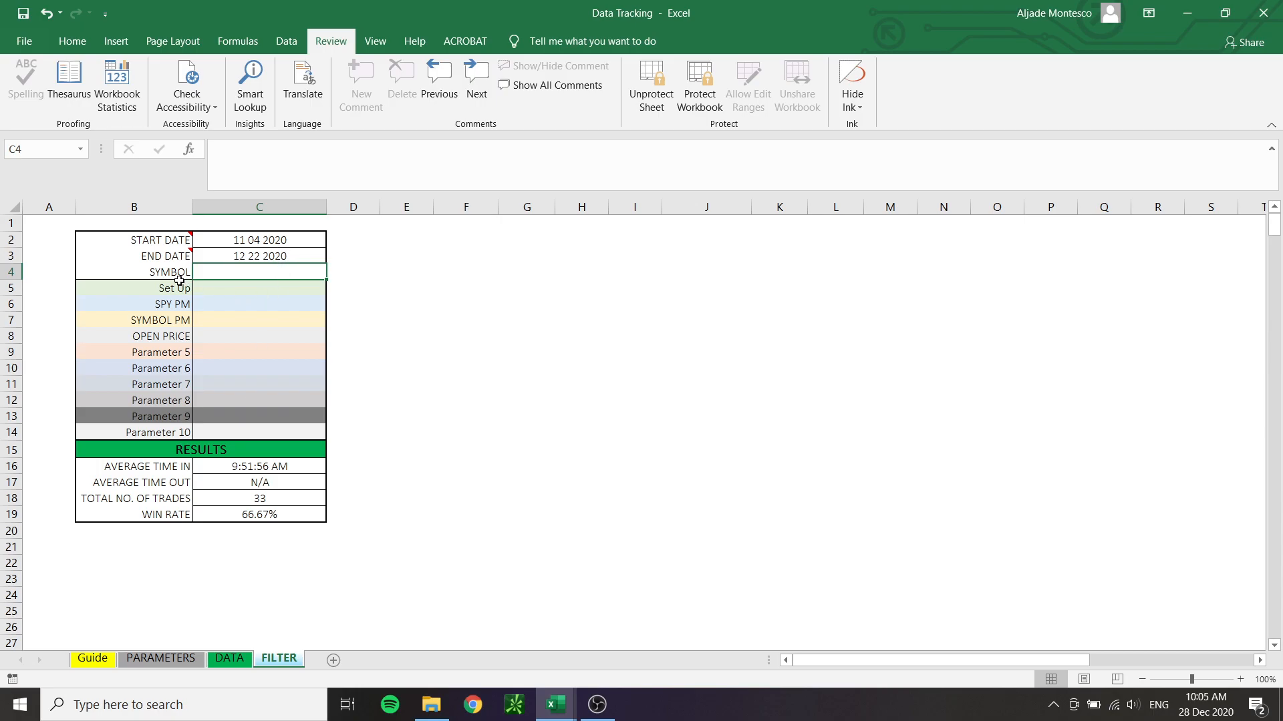
Set the Set Up parameter on the FILTER sheet to JL Curl Up
click(241, 291)
click(333, 288)
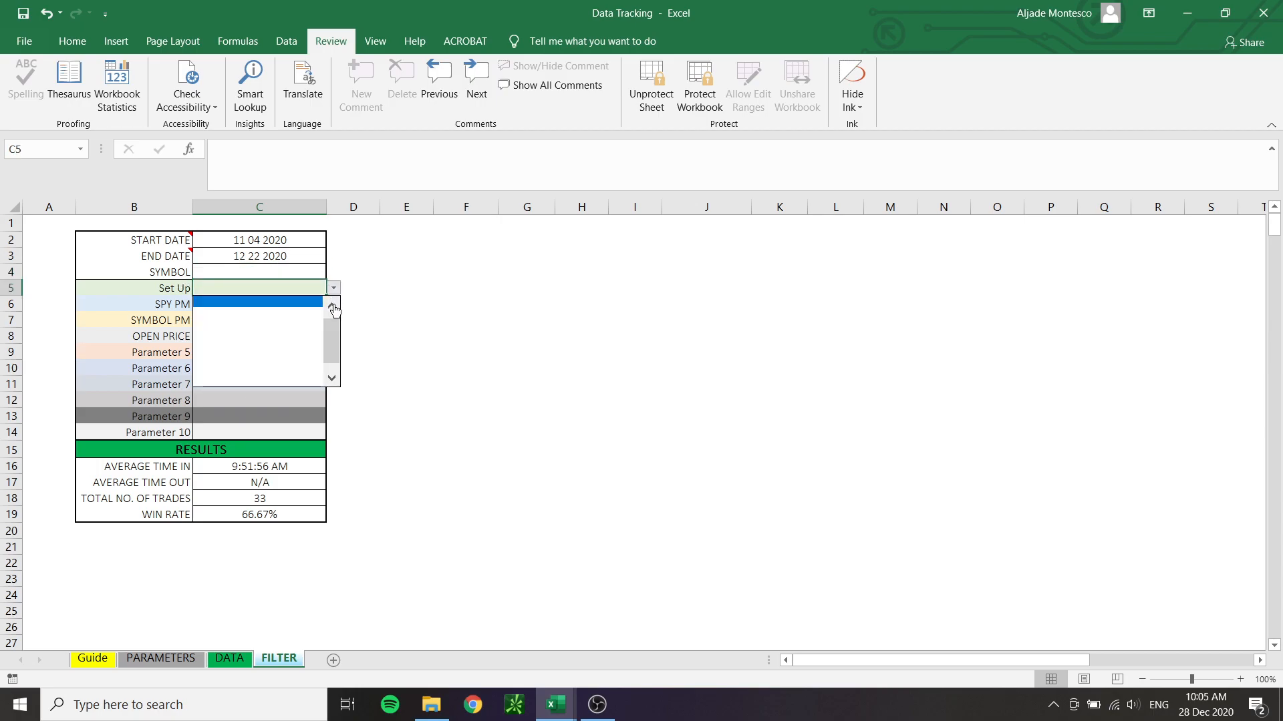
click(213, 303)
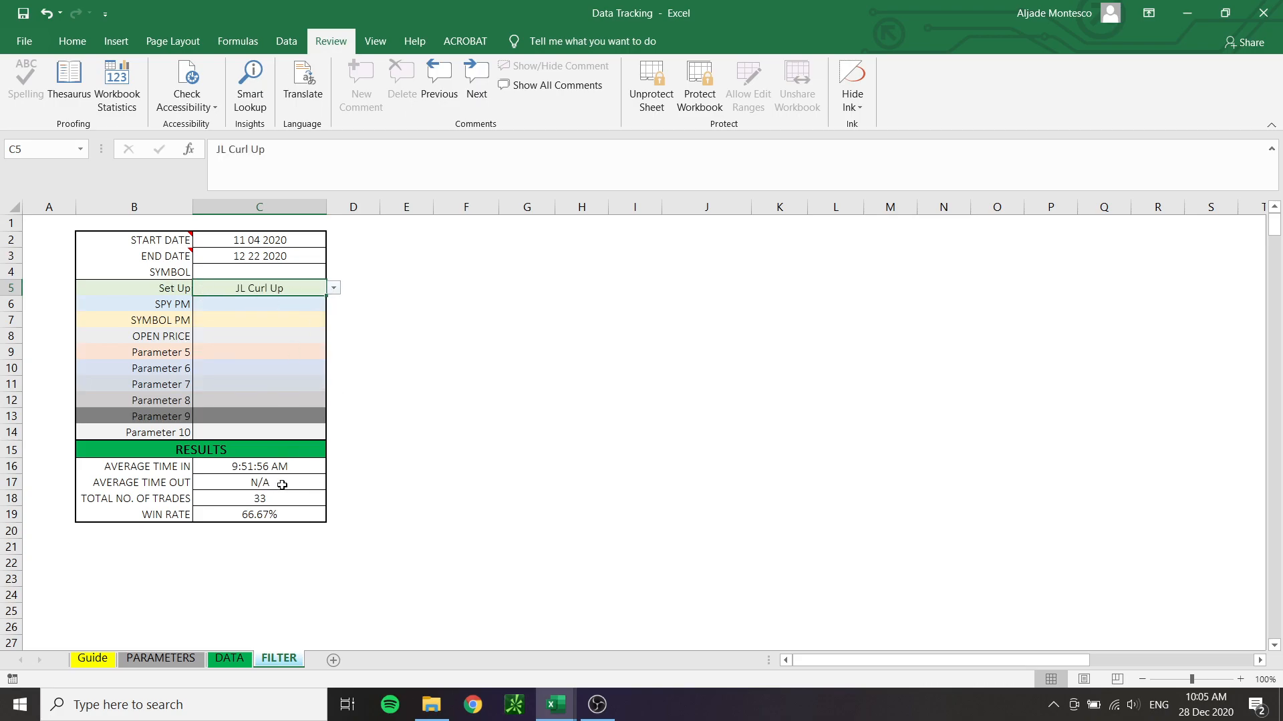
Try the SPY PM filter with Gap Up and clear it again
click(229, 307)
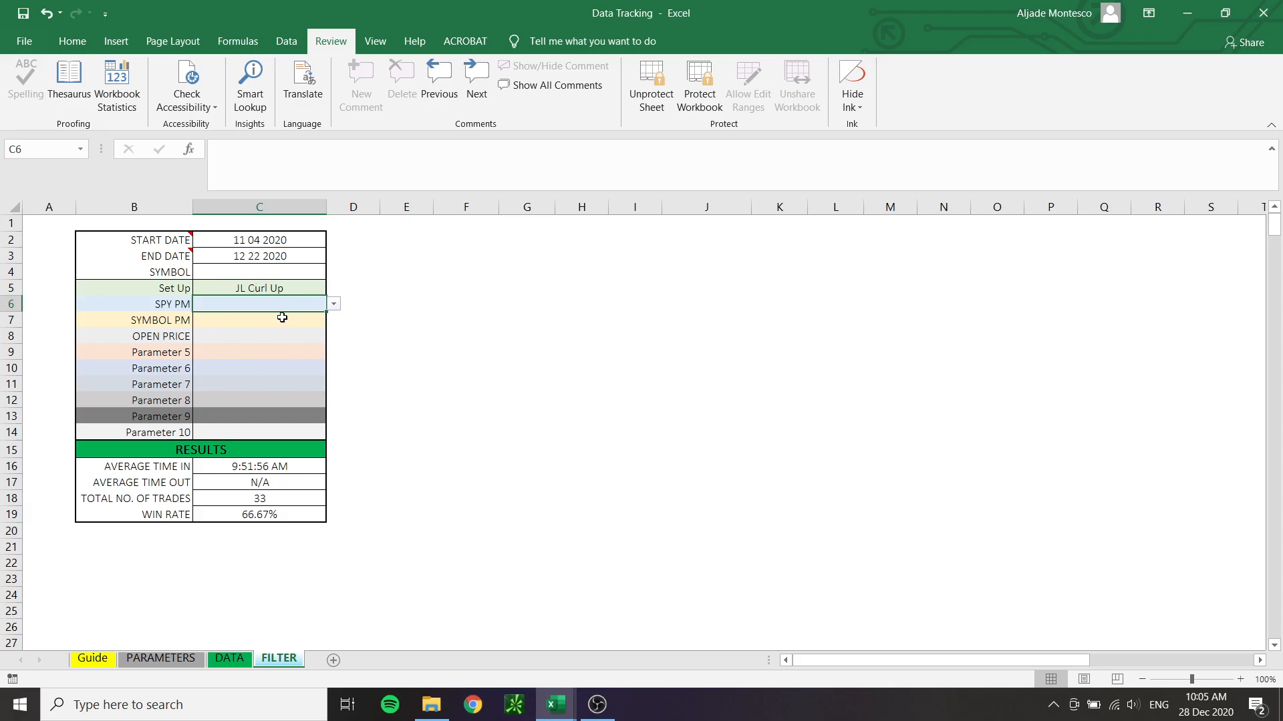
click(333, 305)
scroll(331, 327, up, 2)
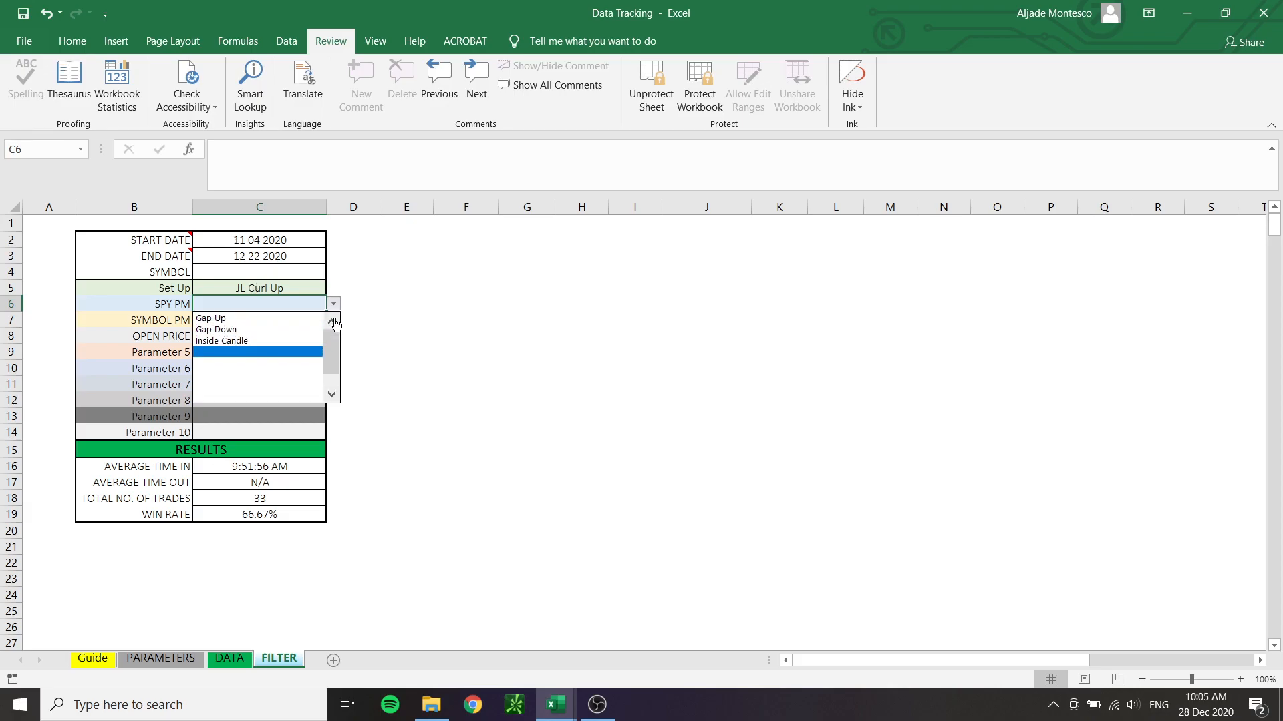
click(298, 323)
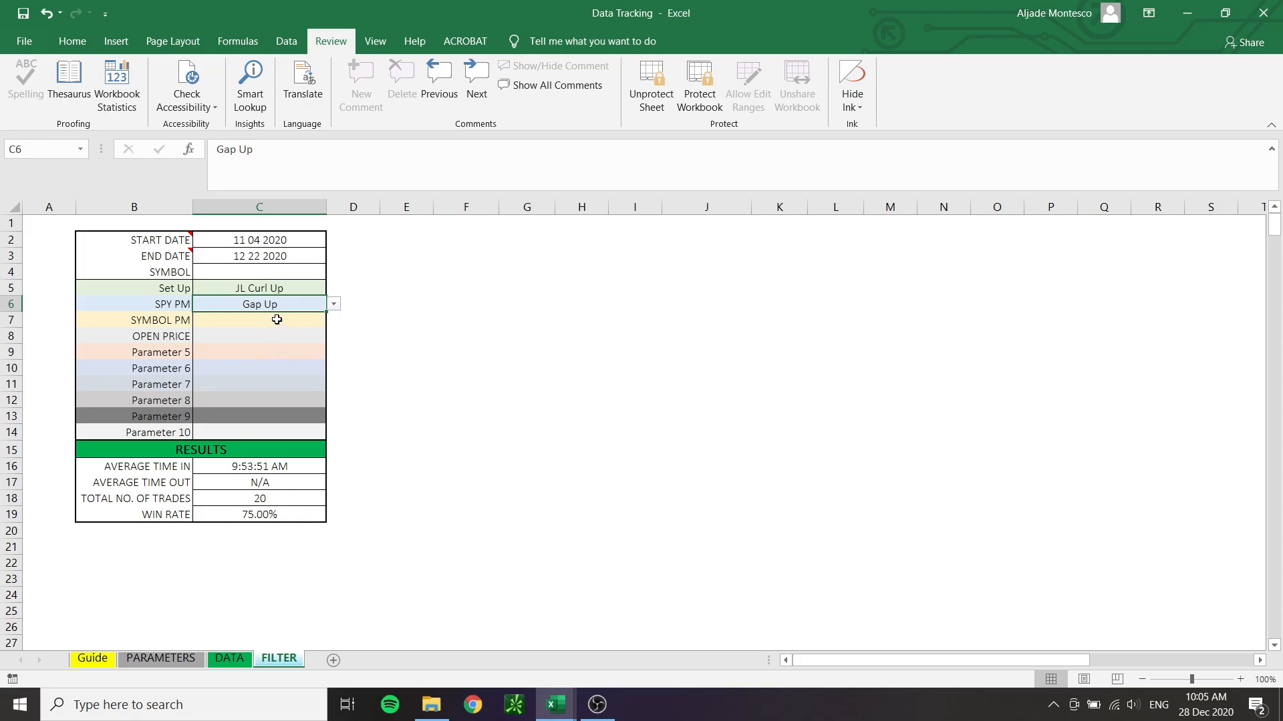
key(Delete)
Filter the trades by SYMBOL PM using the Gap Up option
click(204, 324)
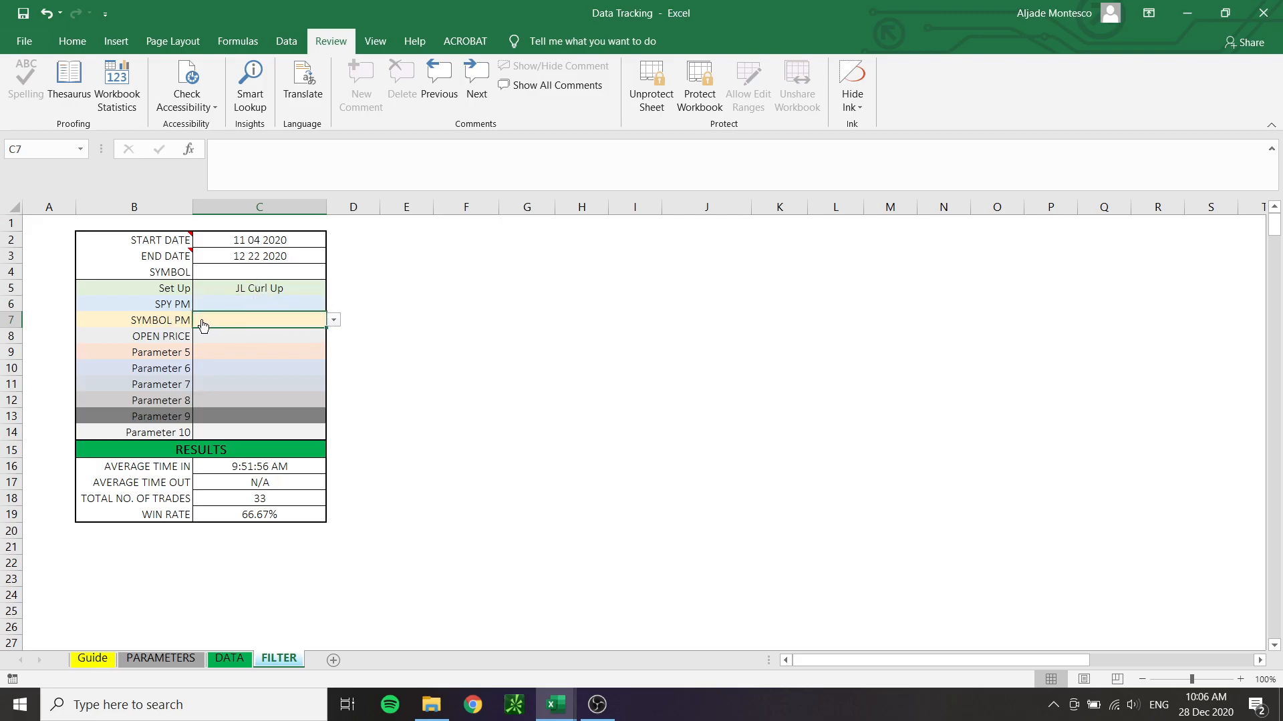
click(333, 320)
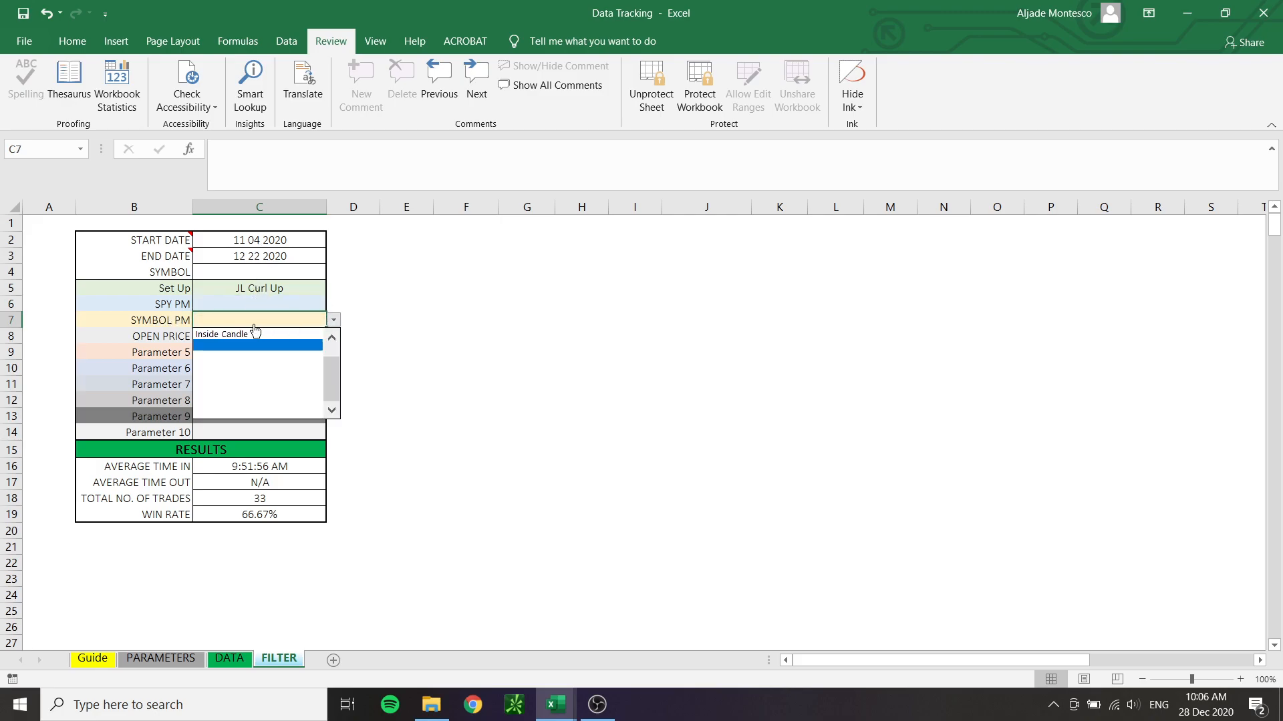
click(331, 340)
click(296, 335)
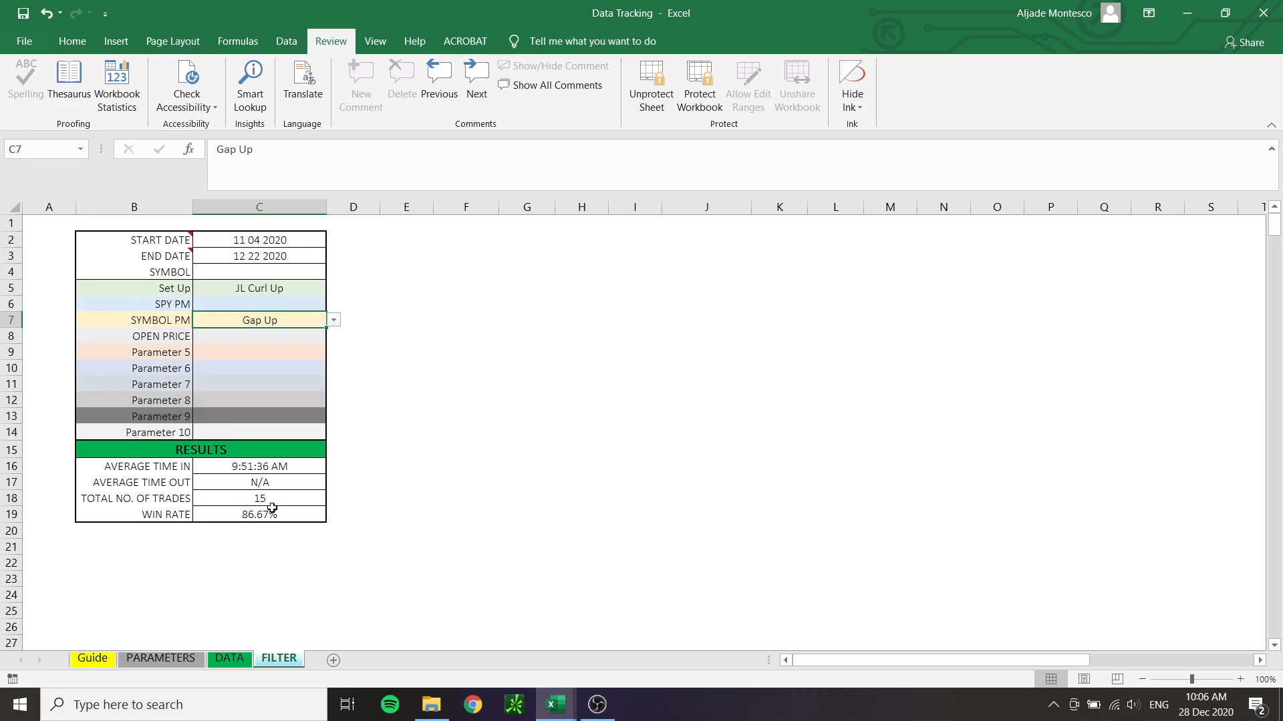
Add Gap Up as the SPY PM condition alongside the SYMBOL PM filter
click(325, 306)
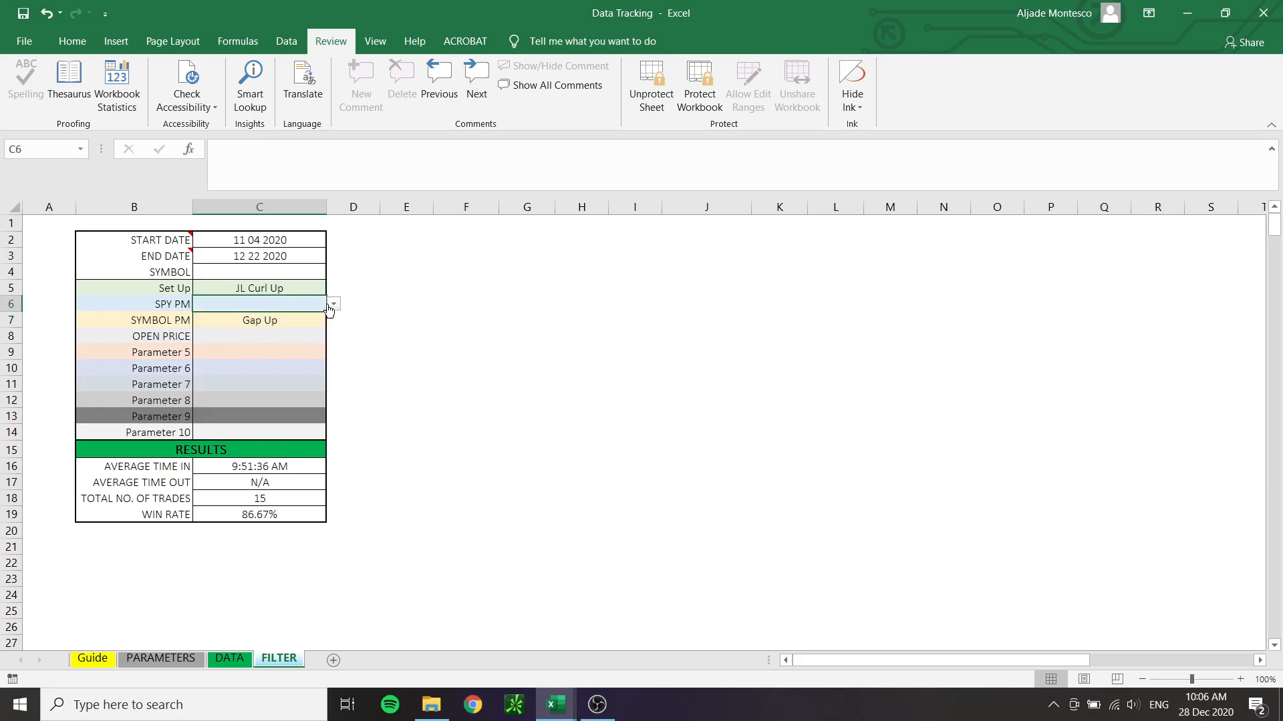
click(332, 307)
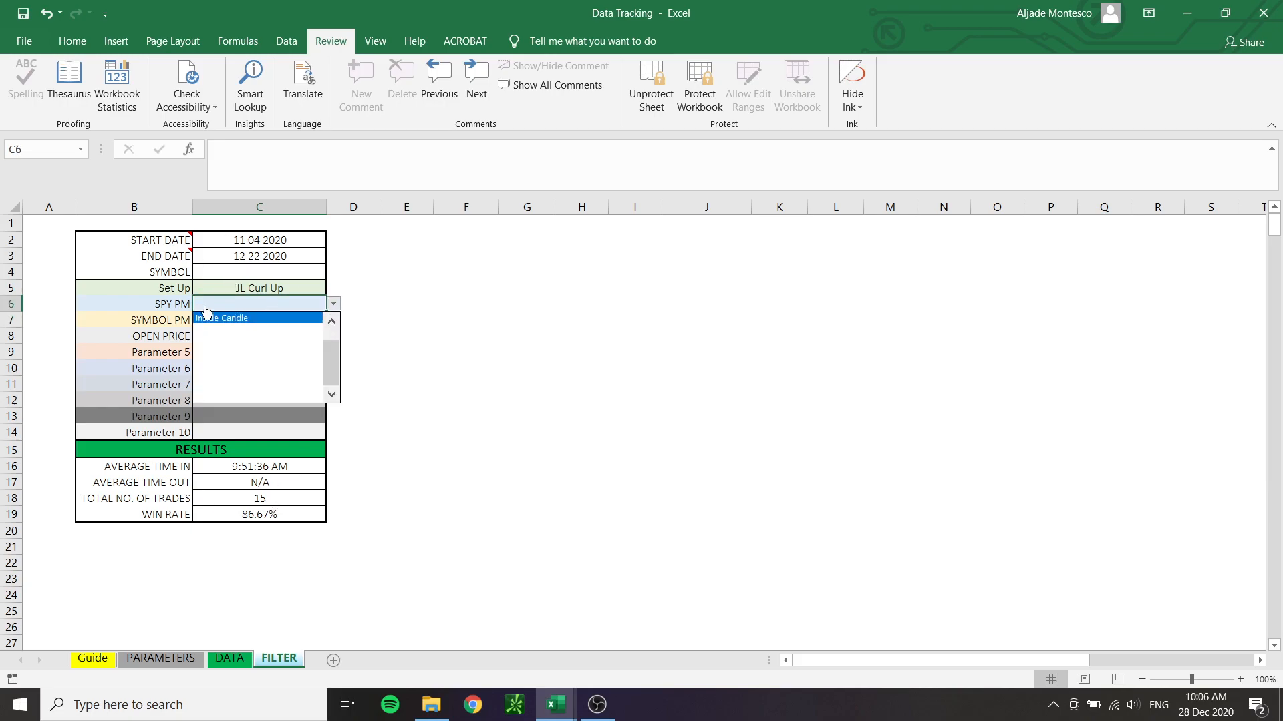
click(332, 322)
click(332, 322)
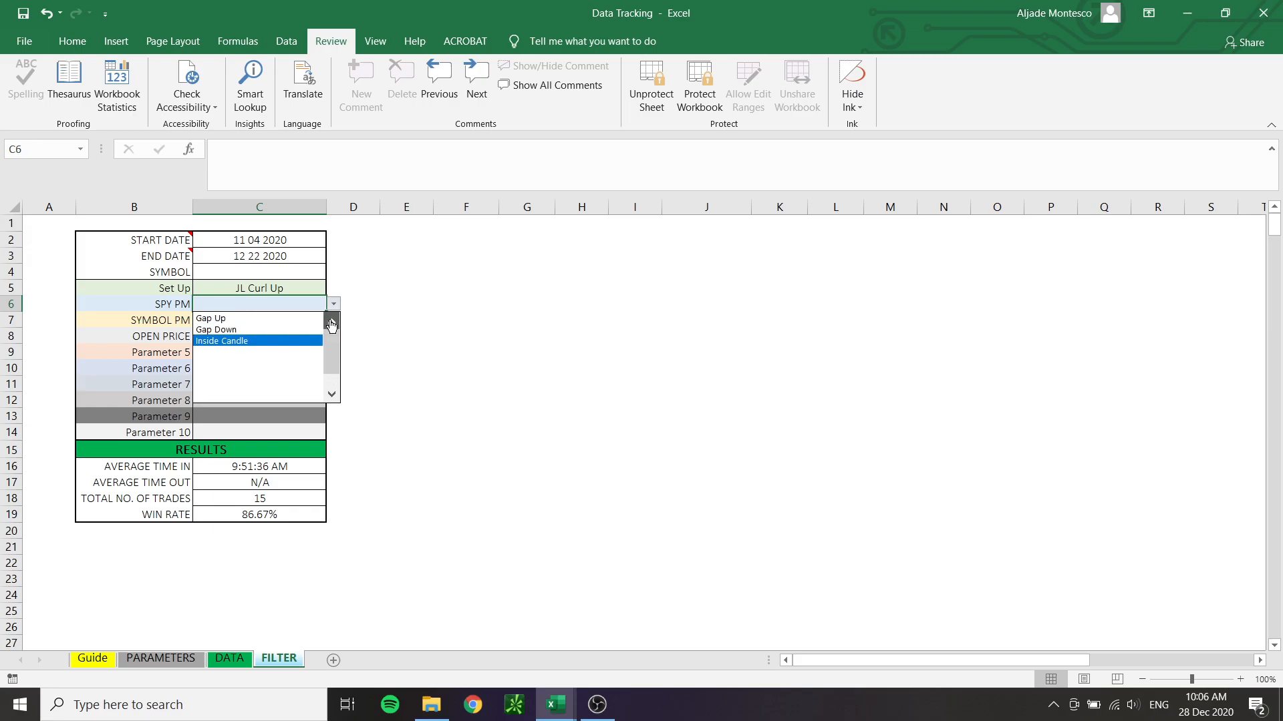
click(252, 320)
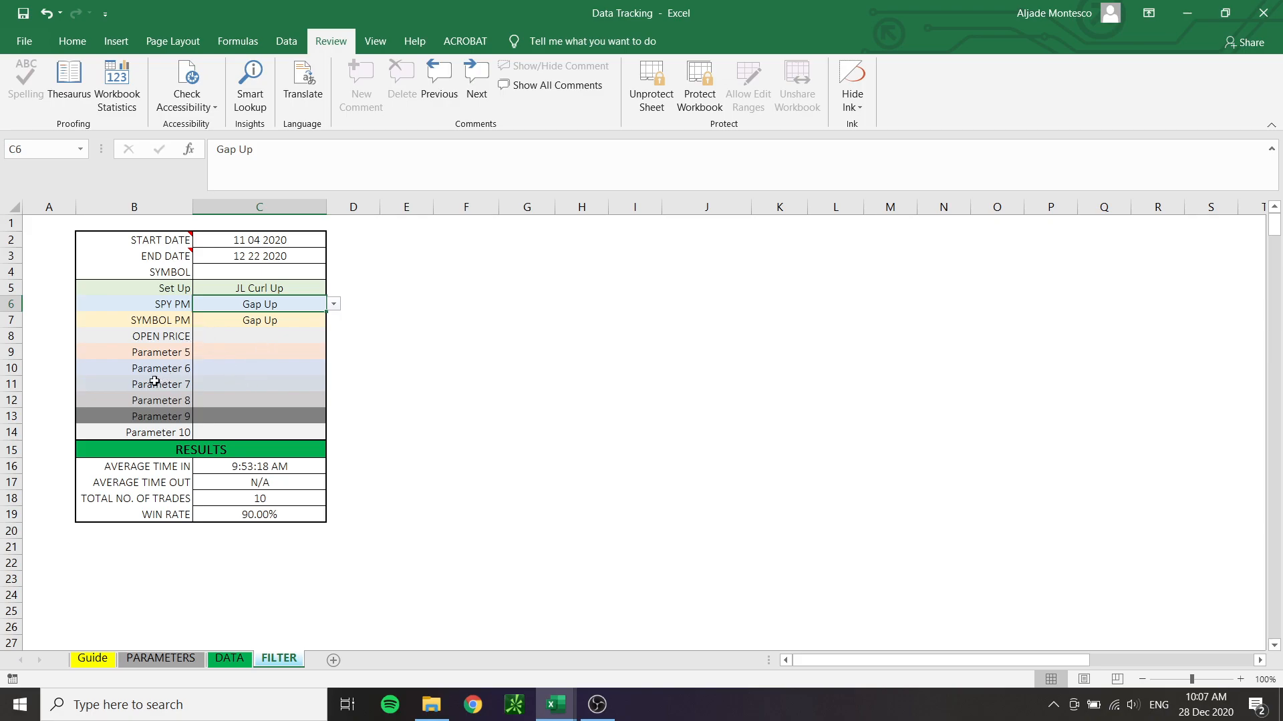
Set the OPEN PRICE filter to Above 1m JL
click(234, 337)
click(332, 336)
click(332, 354)
click(332, 355)
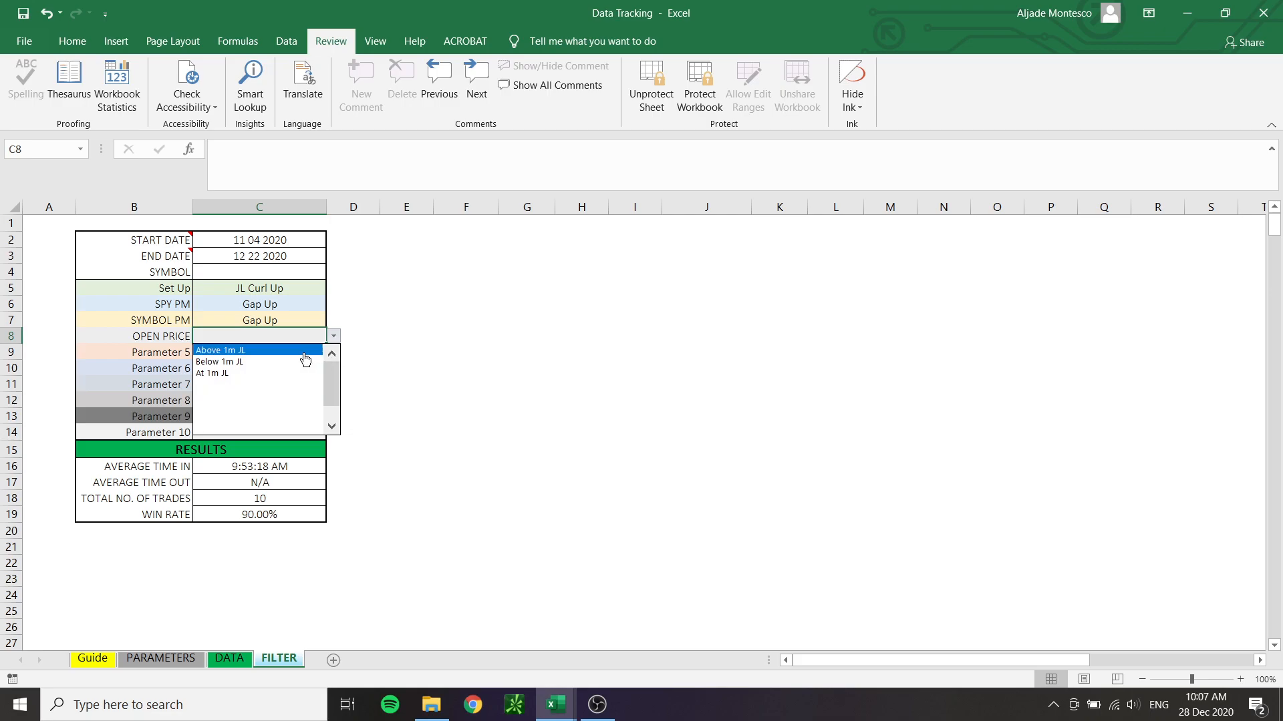
click(241, 352)
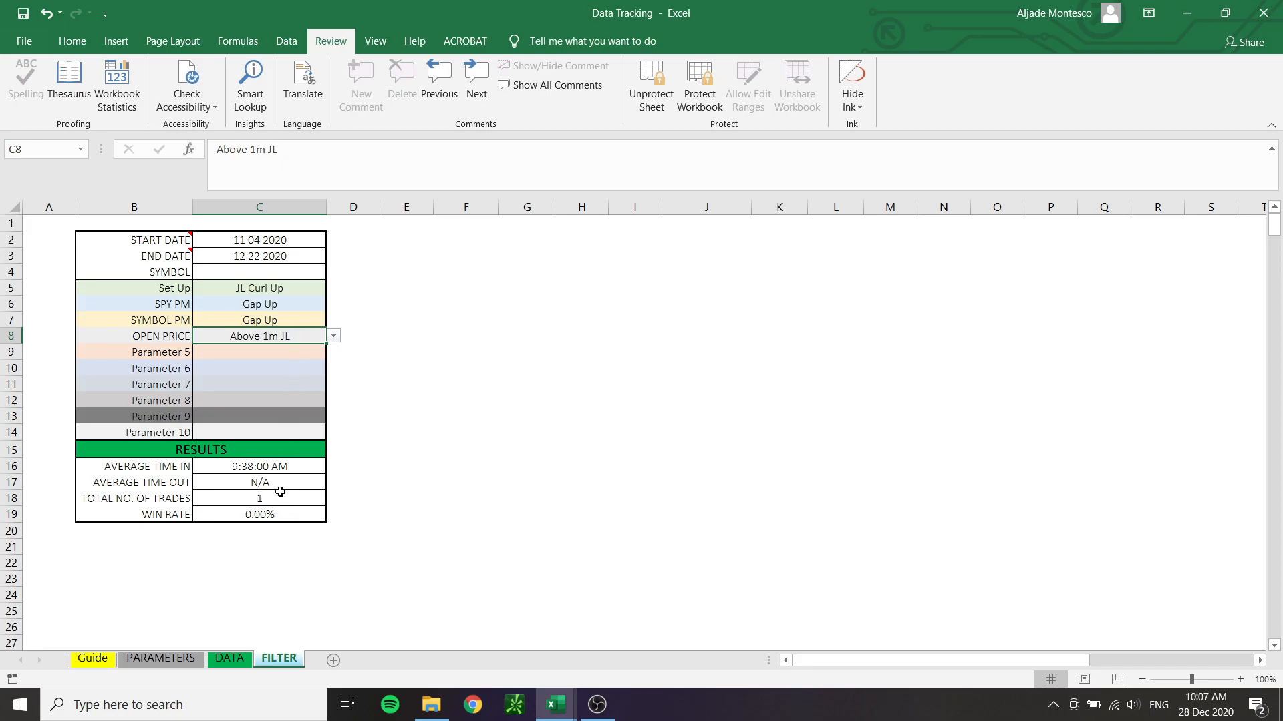
Try the OPEN PRICE filter with At 1m JL and with Below 1m JL, and clear it
click(334, 338)
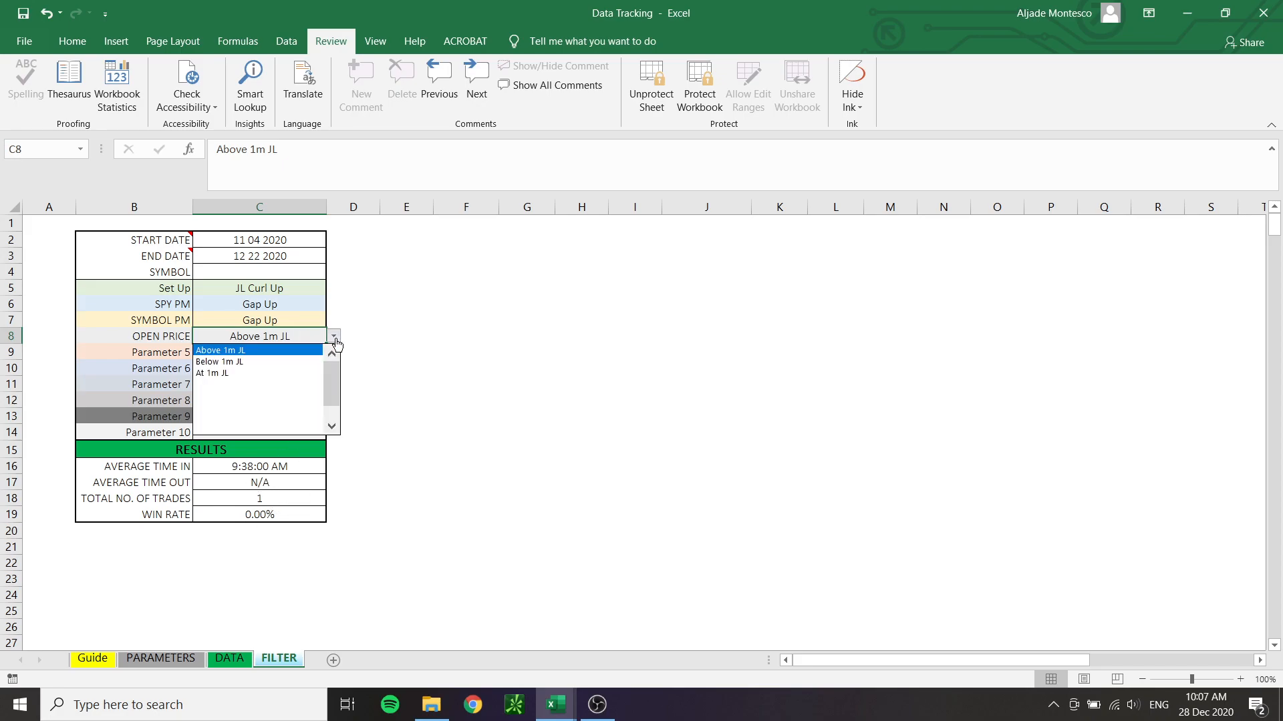
click(277, 383)
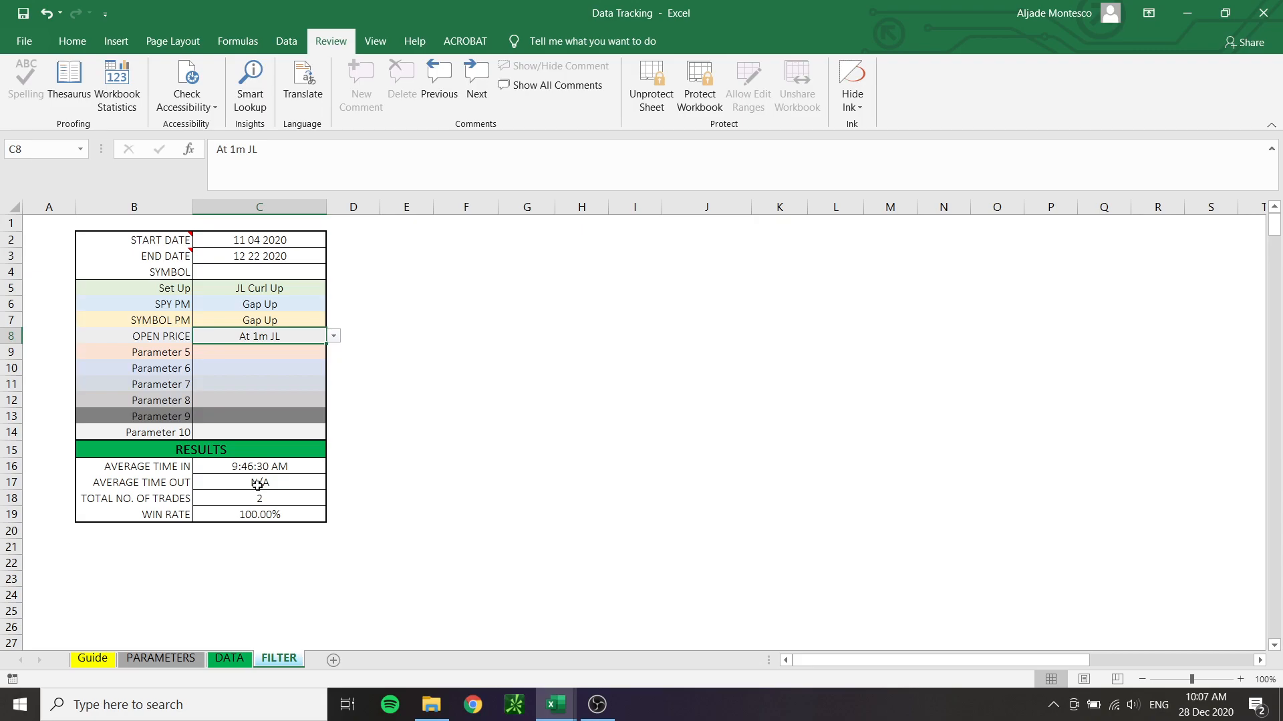
click(333, 336)
click(332, 354)
click(298, 362)
key(Delete)
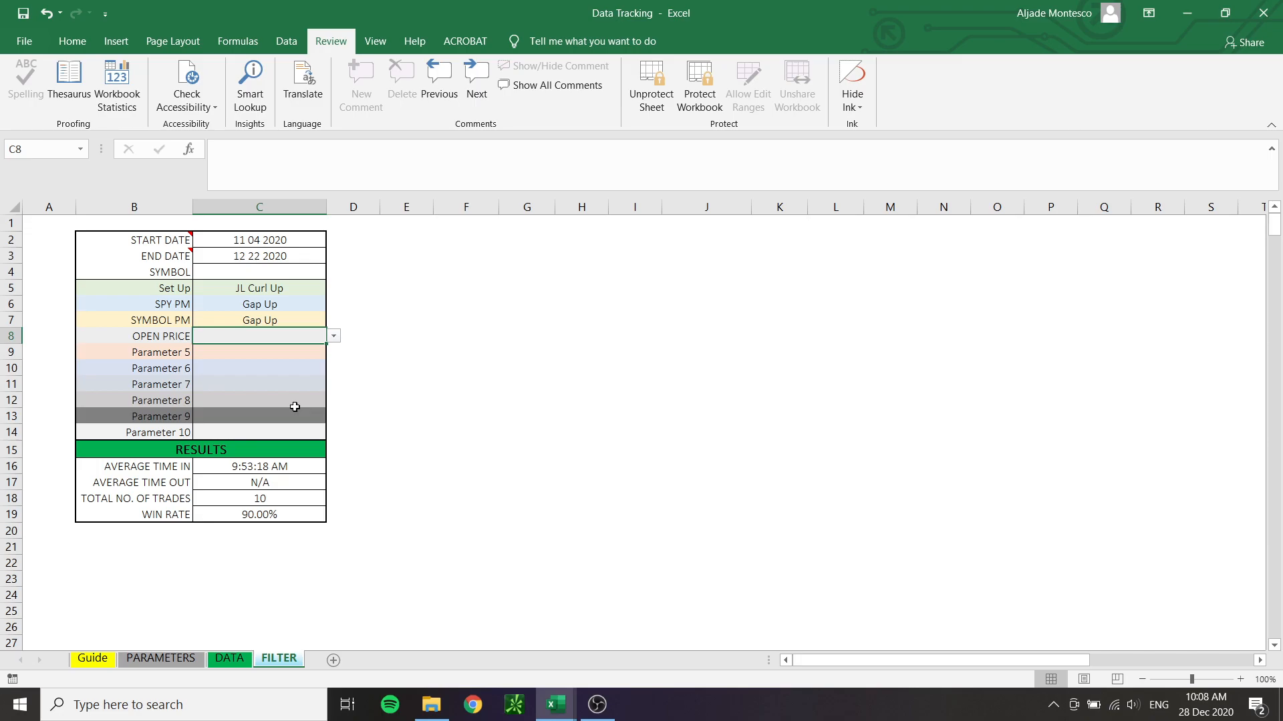
click(333, 336)
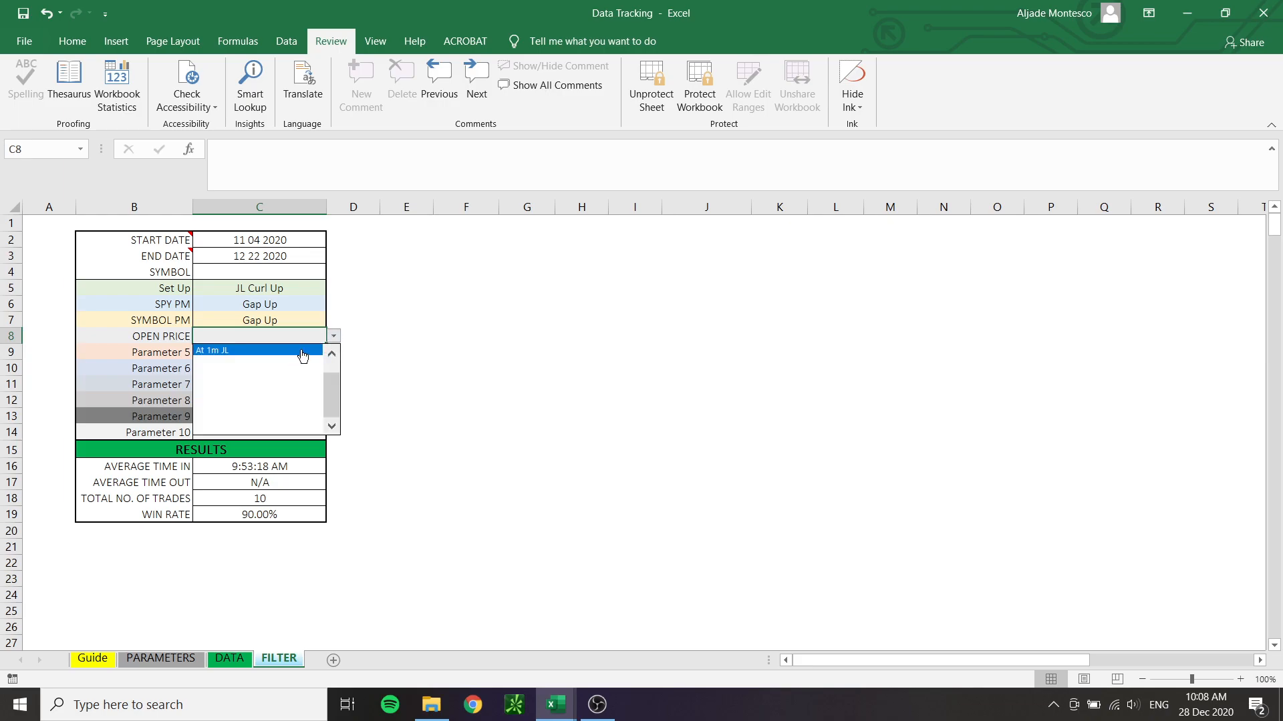
scroll(302, 356, up, 2)
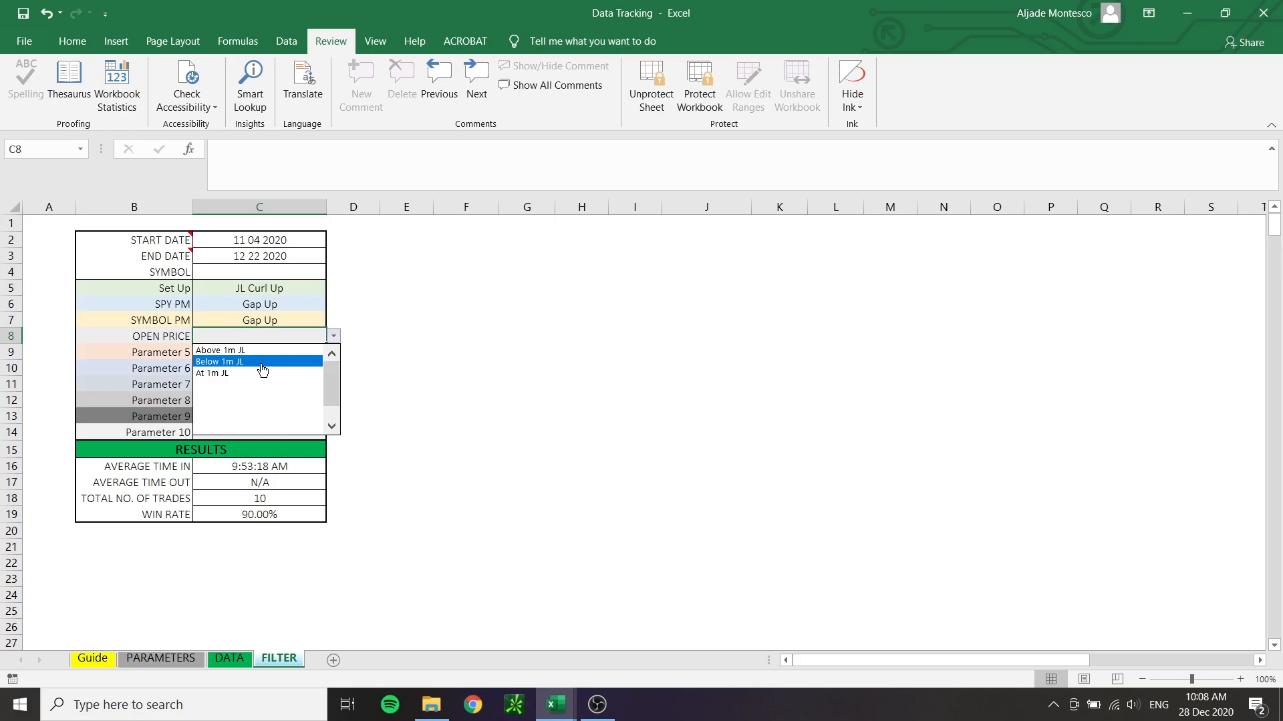
click(332, 337)
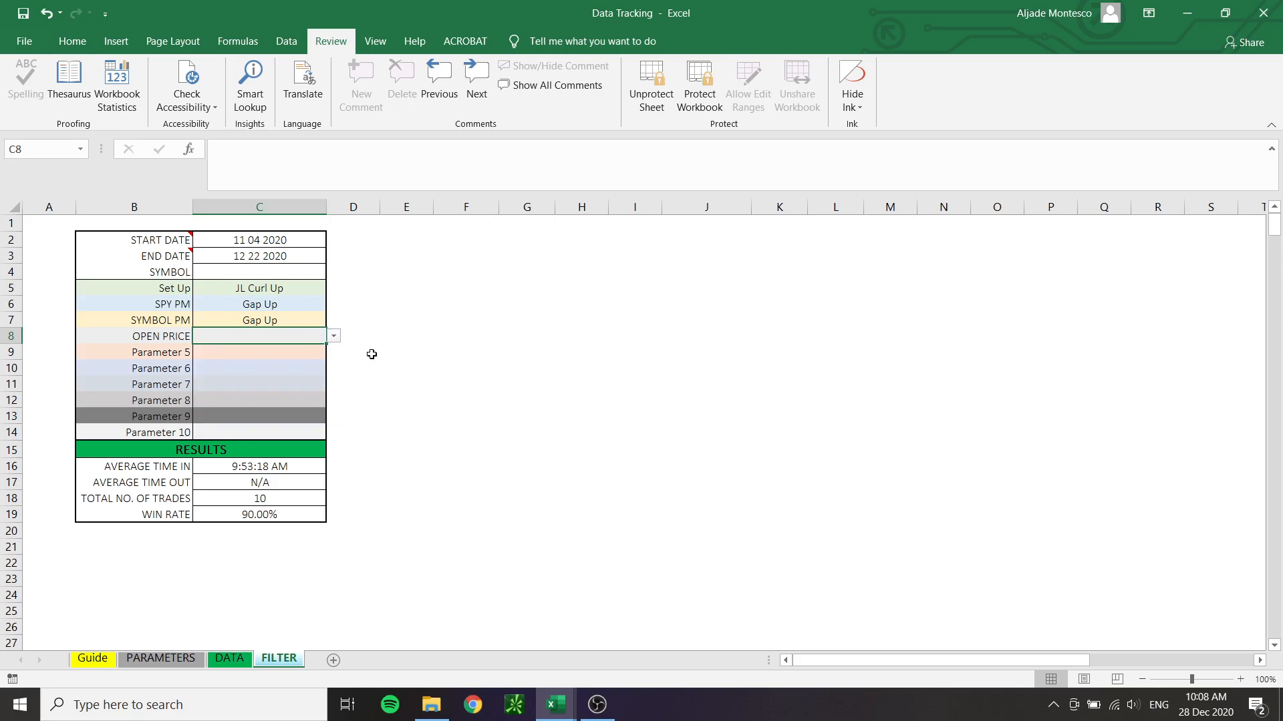
Change the filter's END DATE to 11 30 2020, keeping the START DATE of 11 04 2020
click(271, 235)
click(281, 258)
text(11 30 2020)
key(Return)
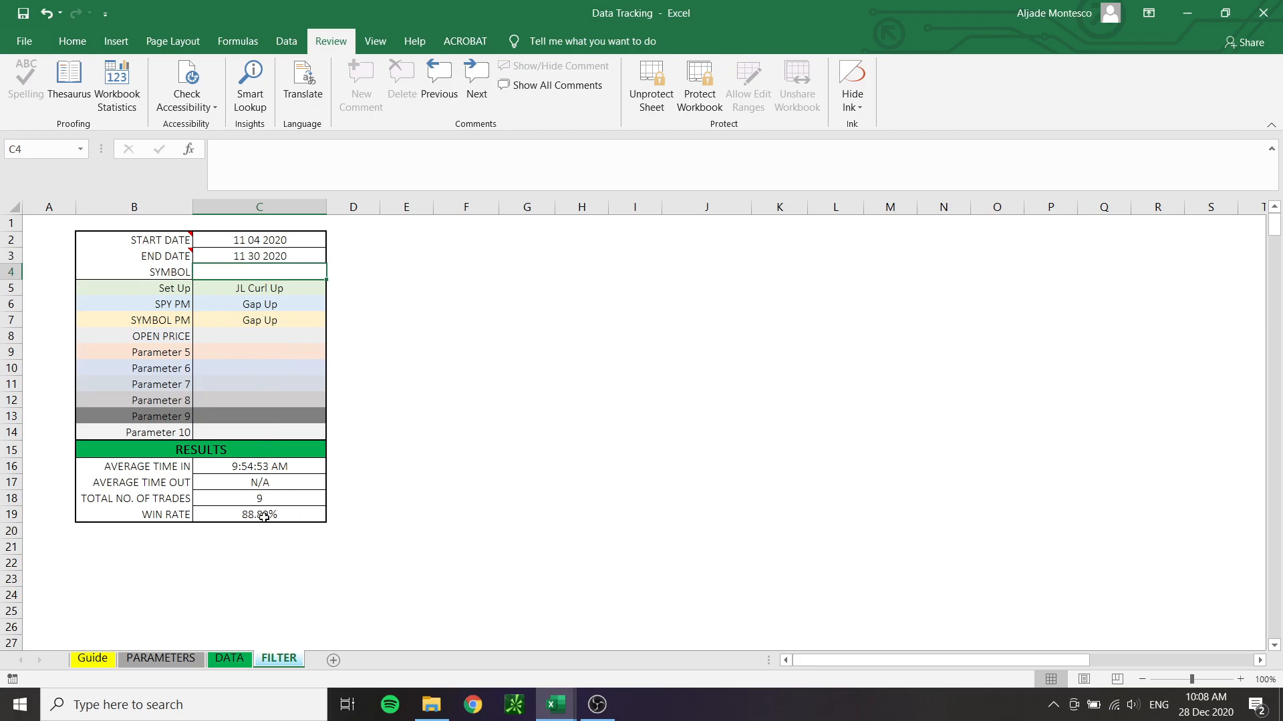
Clear the SPY PM and SYMBOL PM filters on the FILTER sheet
click(280, 309)
key(Delete)
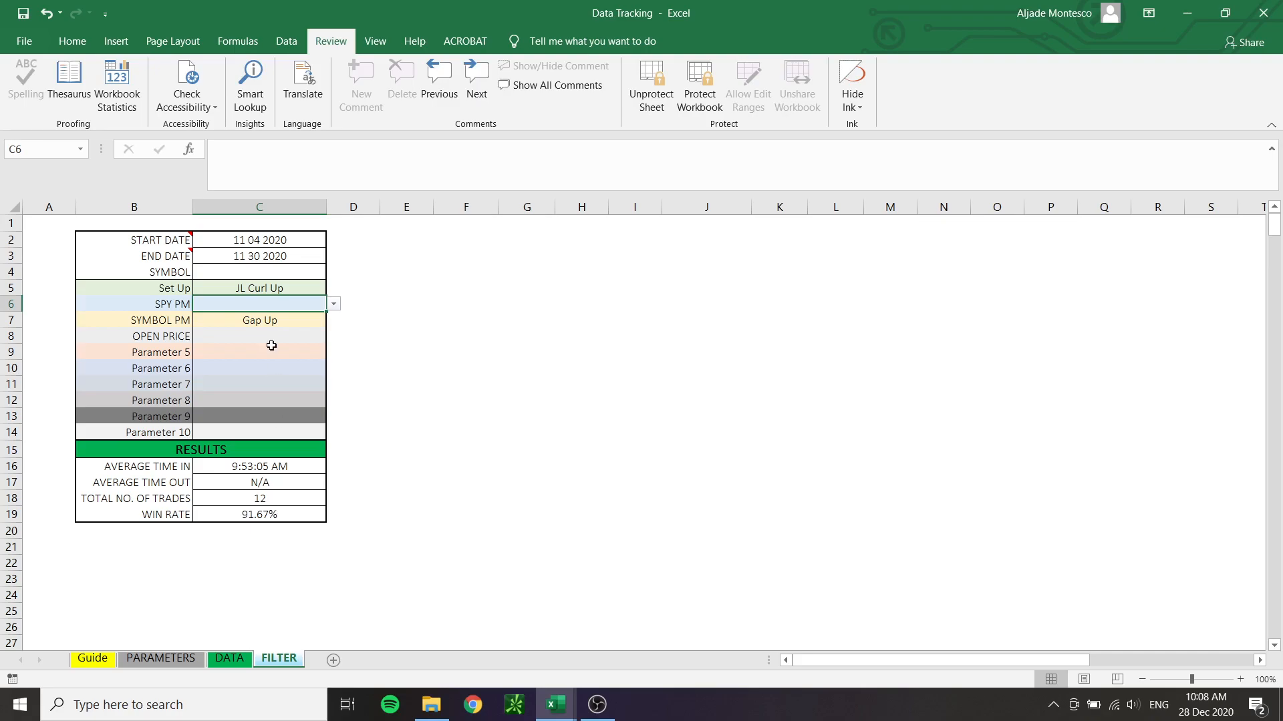
click(264, 320)
key(Delete)
Set the SPY PM filter to Gap Up, look over the trades on the DATA sheet and return to the FILTER sheet
click(297, 302)
click(333, 304)
click(332, 322)
click(332, 322)
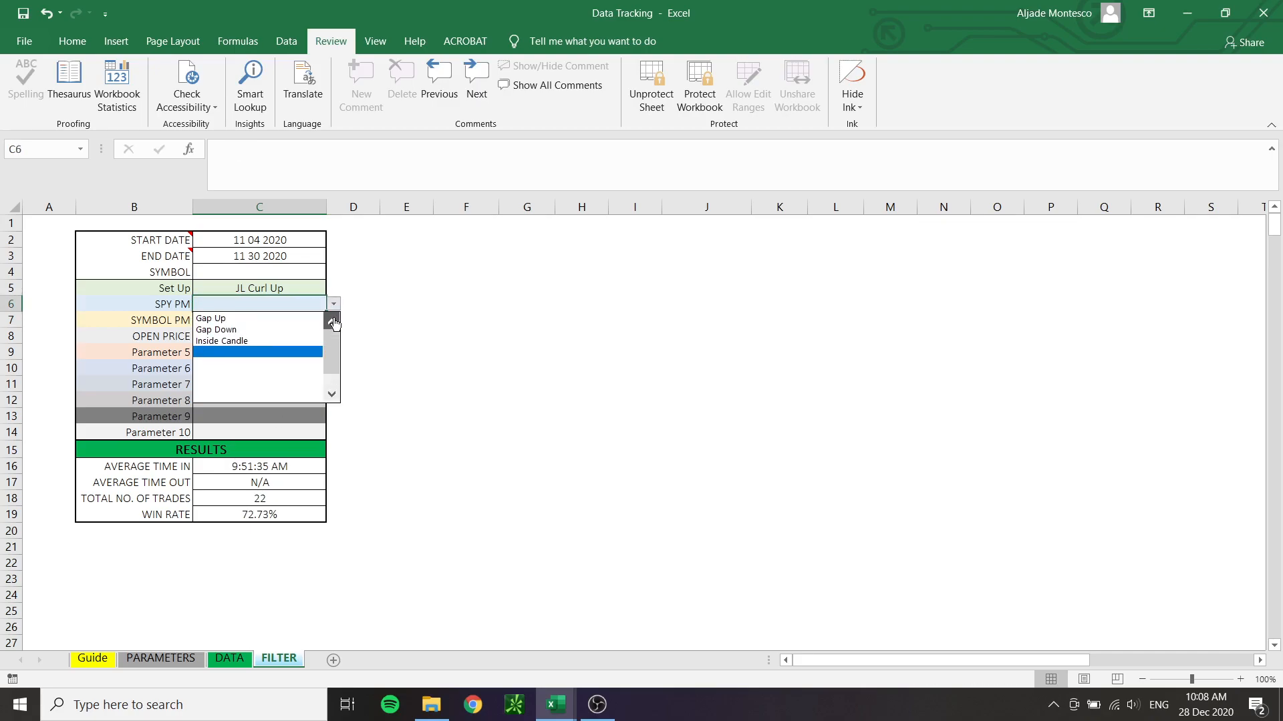
click(279, 320)
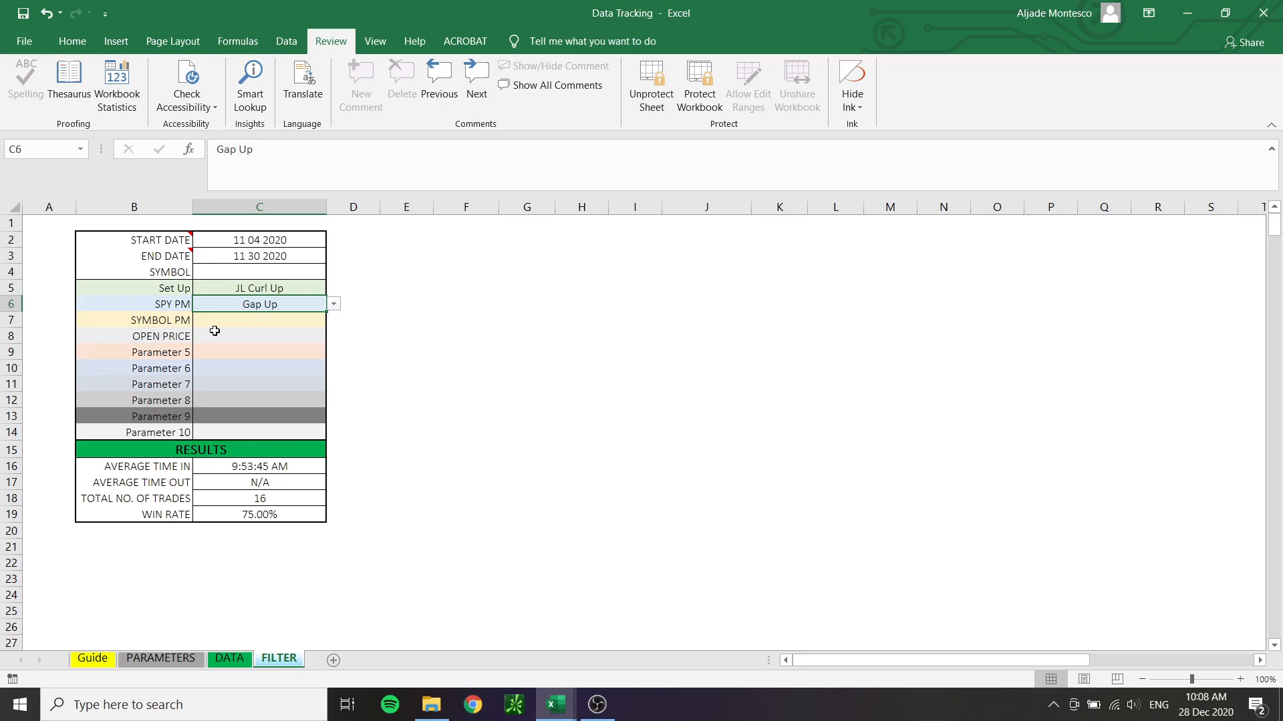
click(231, 659)
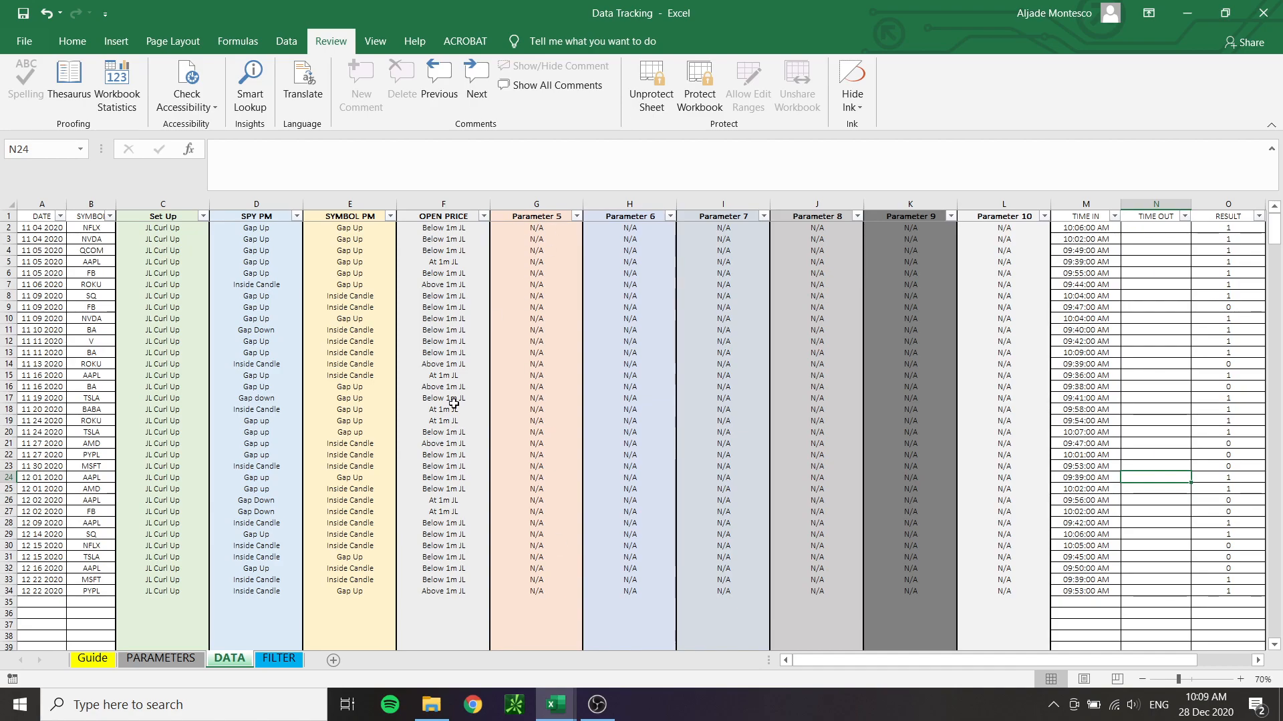
click(280, 659)
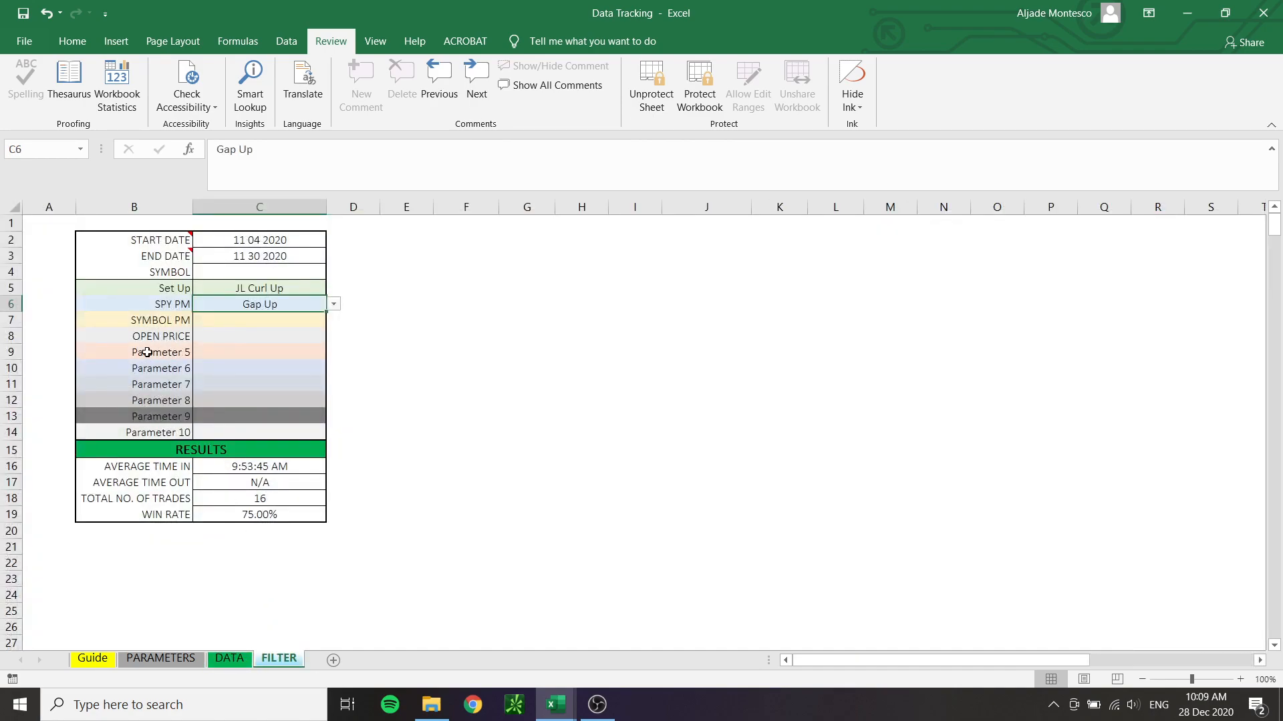